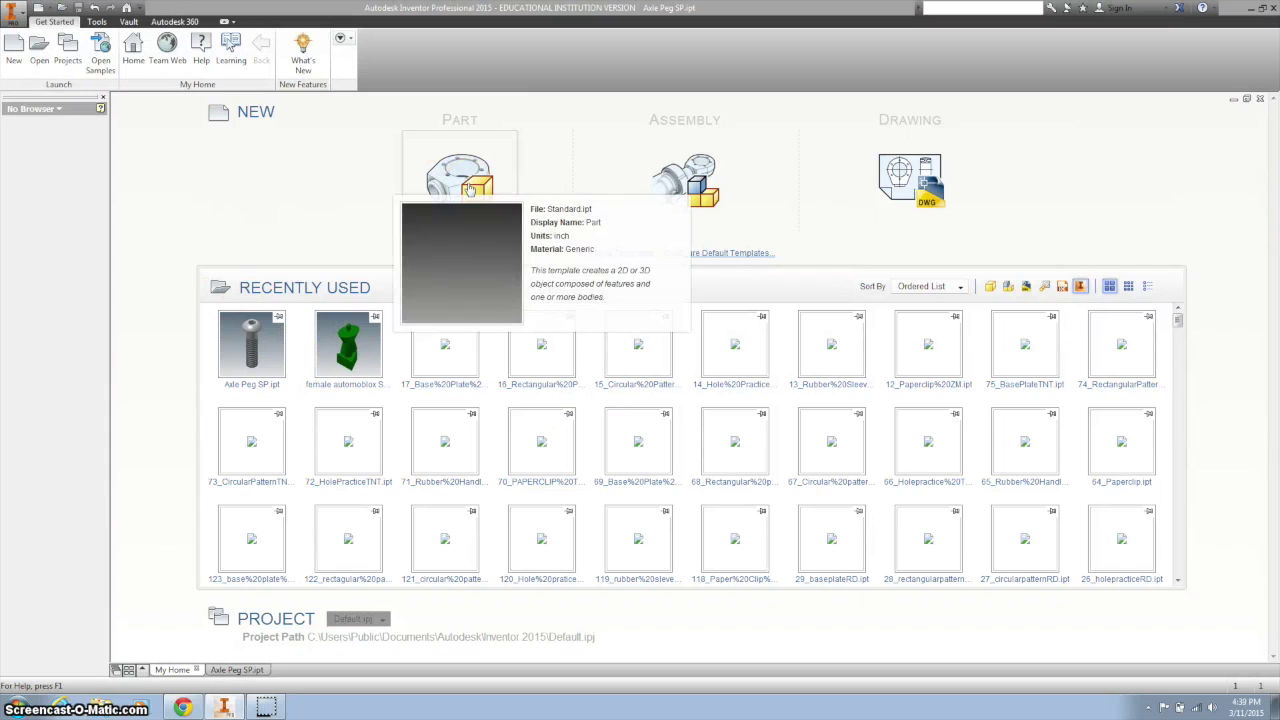
# Create a new standard inch part and start a 2D sketch on the XY plane
pyautogui.click(473, 186)
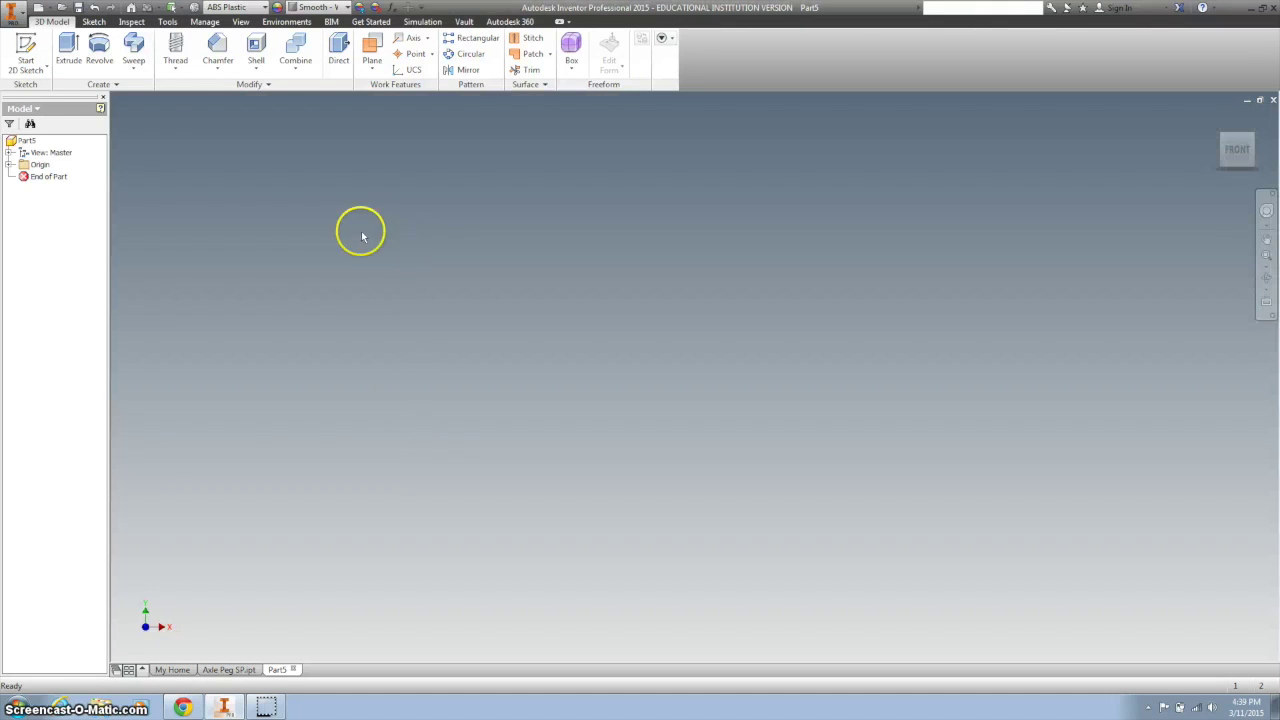
pyautogui.click(28, 55)
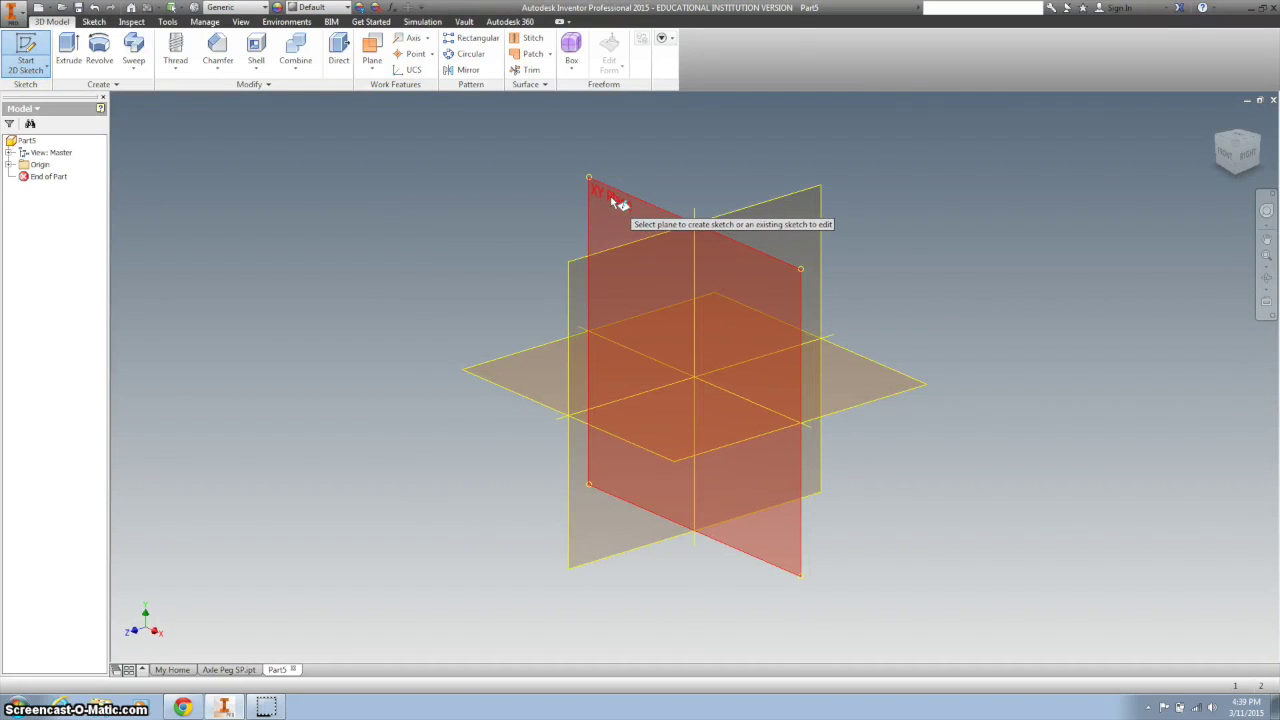
pyautogui.click(617, 203)
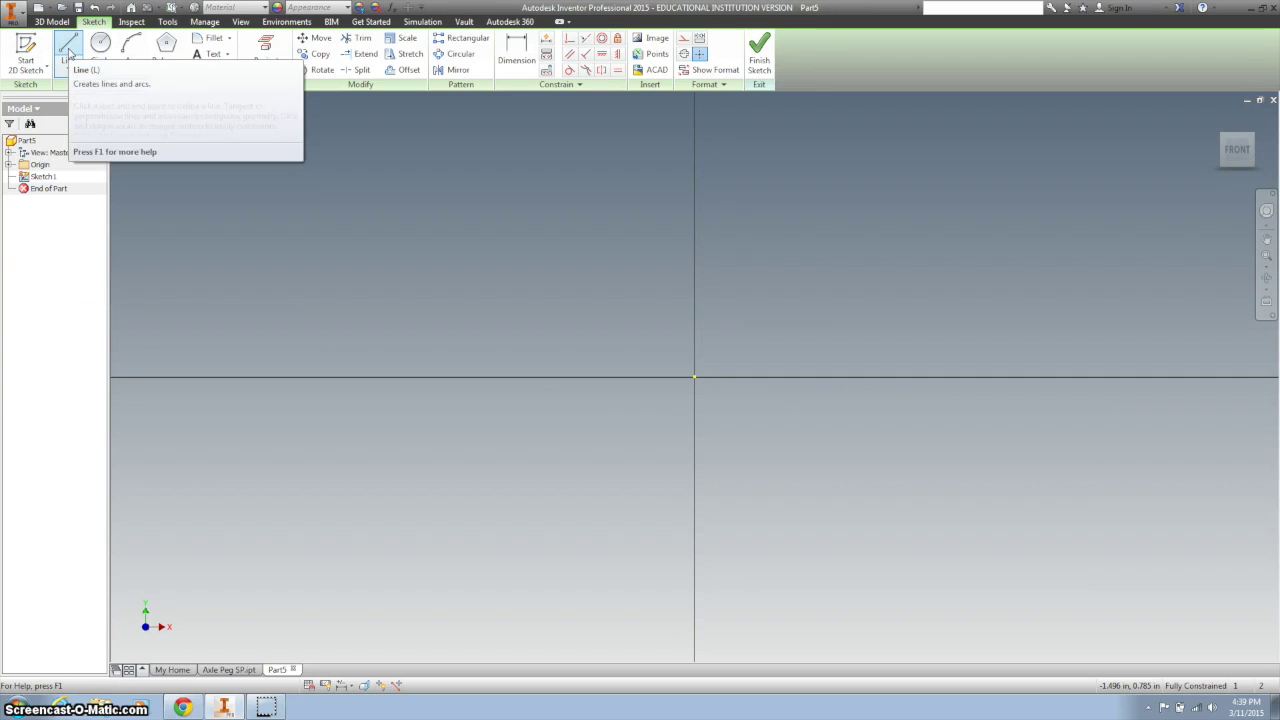
# Draw a vertical line 1.75 in long, starting above and to the right of the sketch origin
pyautogui.click(70, 44)
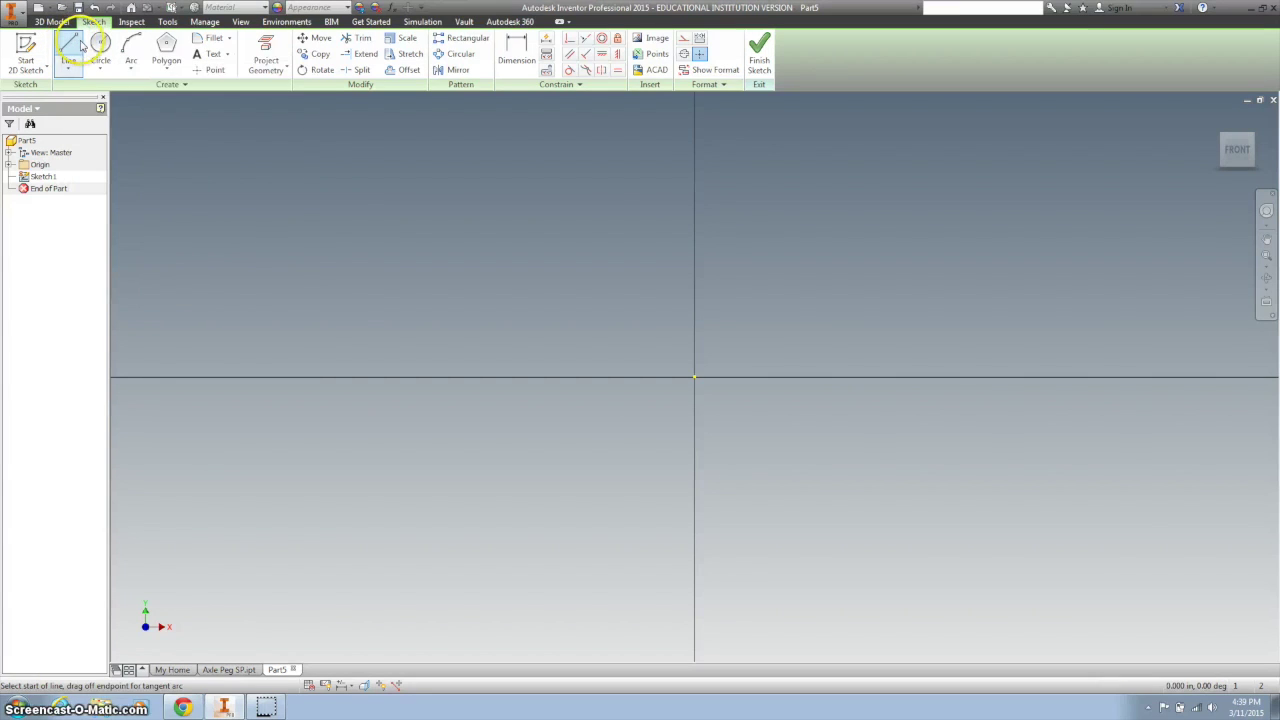
pyautogui.click(765, 320)
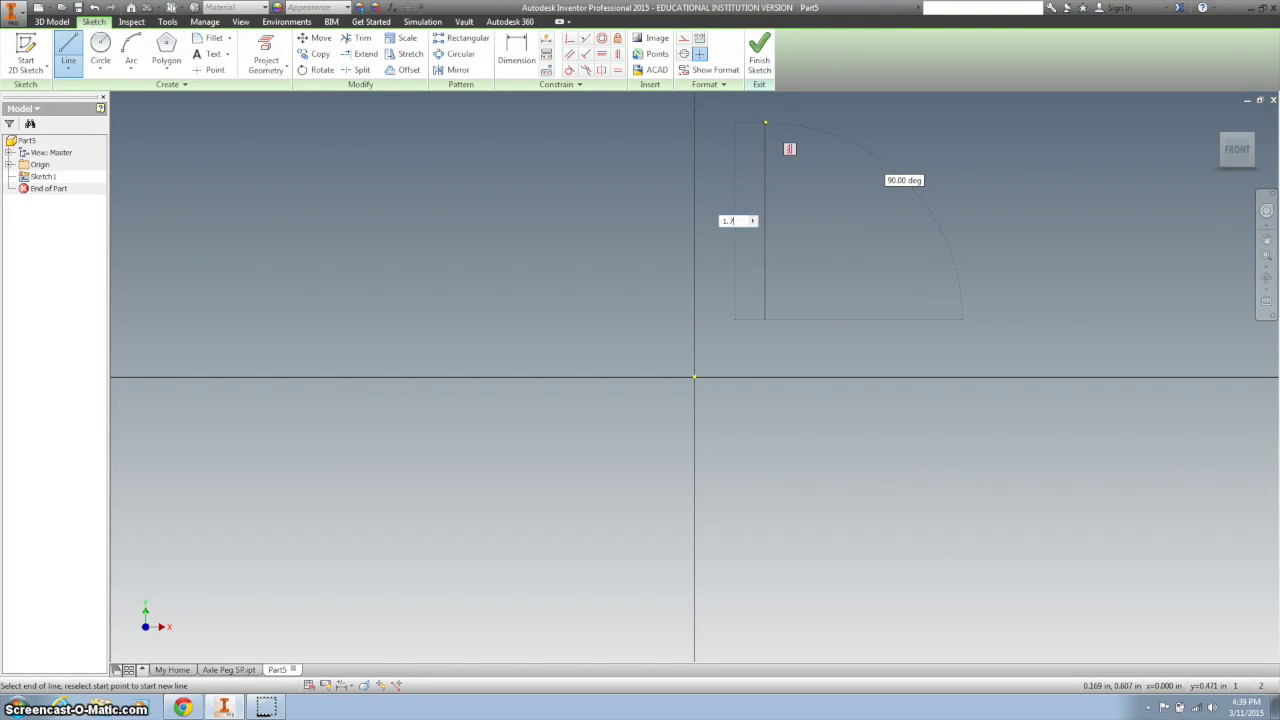
pyautogui.write('1.75')
pyautogui.press('Return')
# Close the profile with a horizontal top edge, short vertical edge, inward-slanting edge, vertical edge about 0.127 in and bottom edge about 0.2 in
pyautogui.click(786, 106)
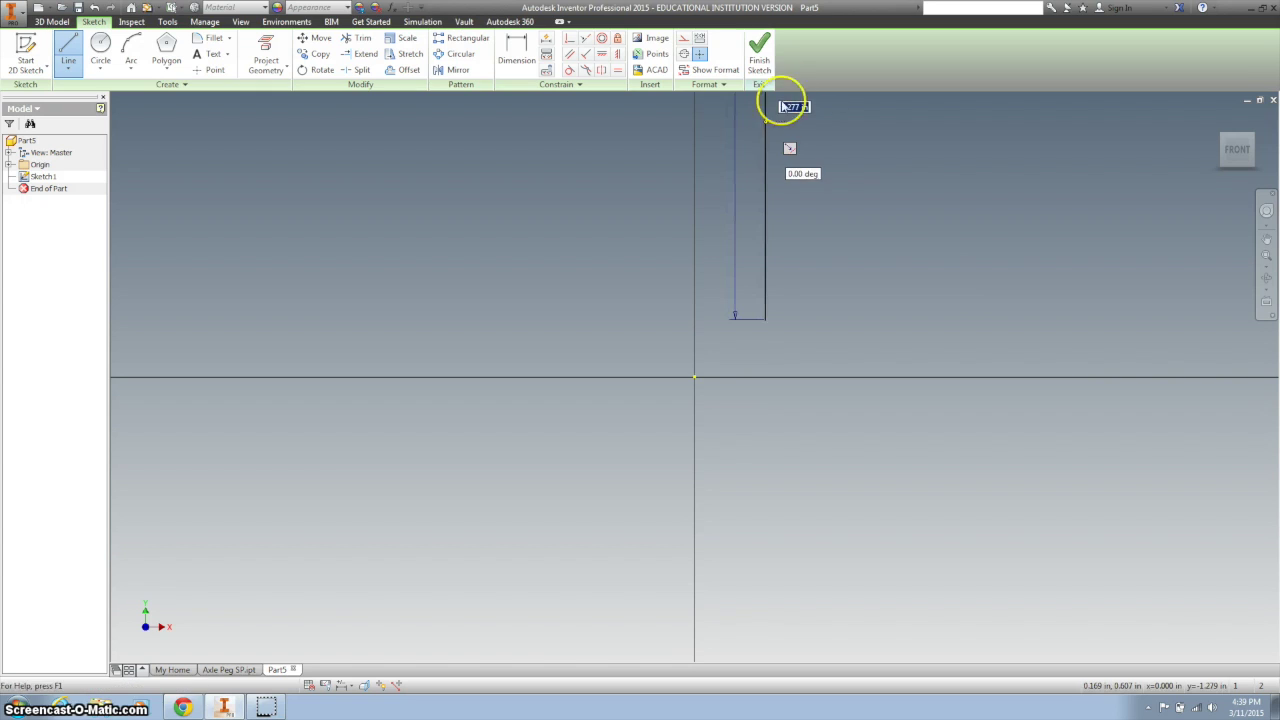
pyautogui.click(789, 154)
pyautogui.scroll(-2, 789, 154)
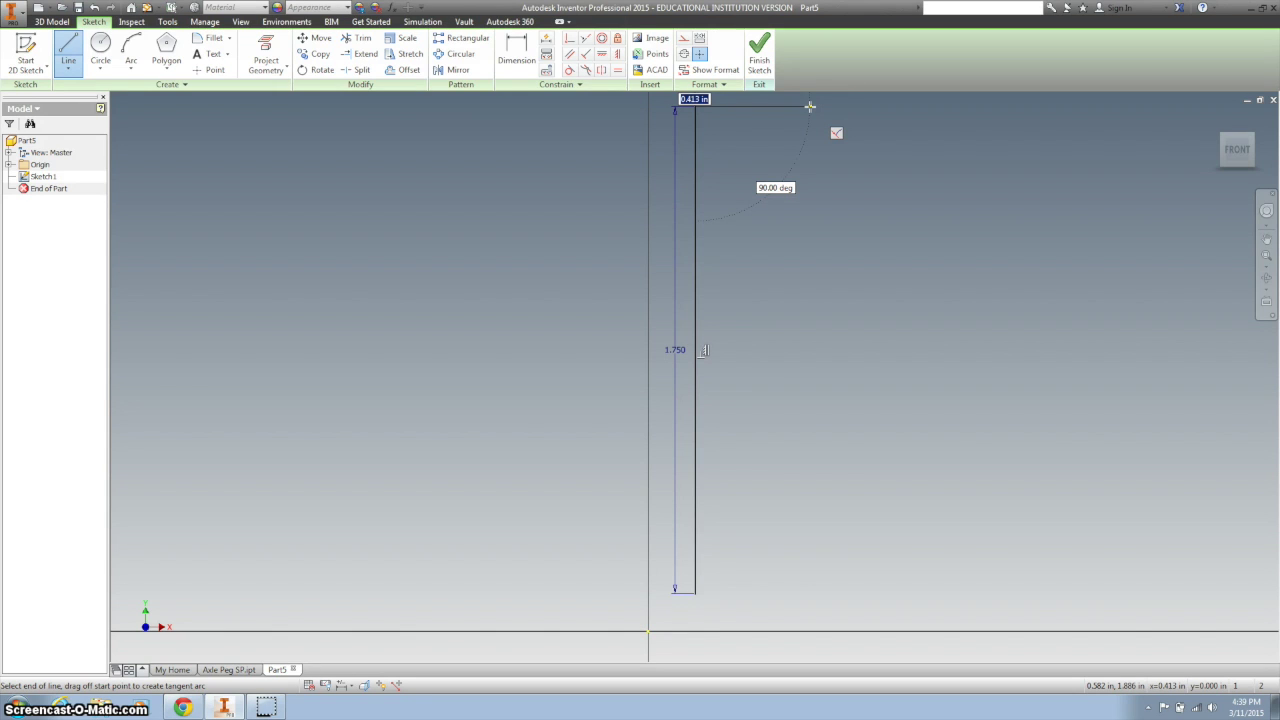
pyautogui.moveTo(810, 106); pyautogui.dragTo(920, 162)
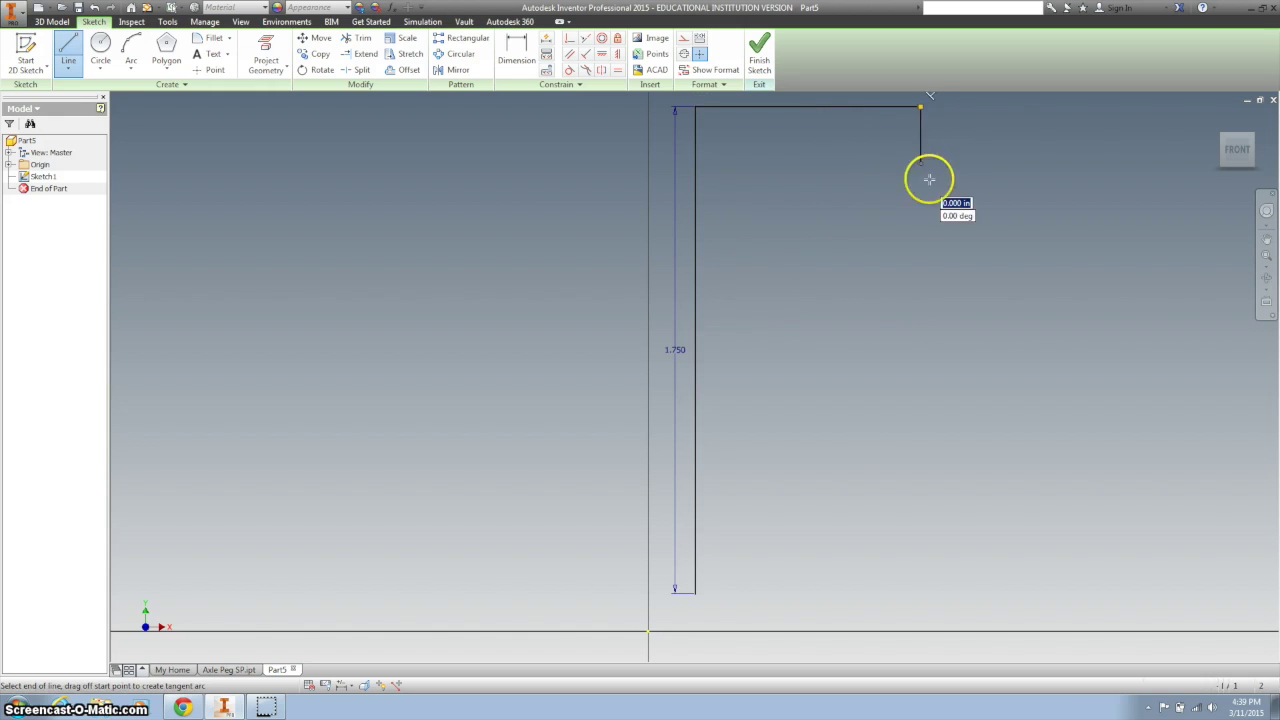
pyautogui.click(751, 557)
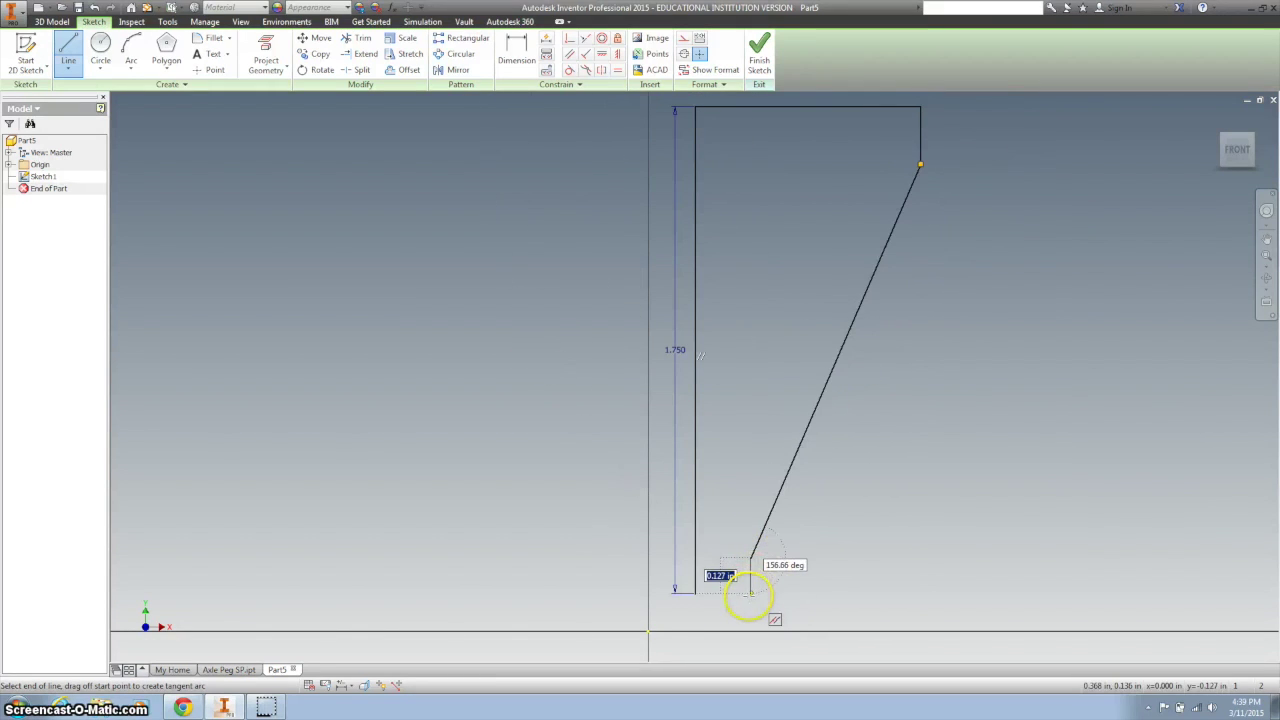
pyautogui.click(751, 593)
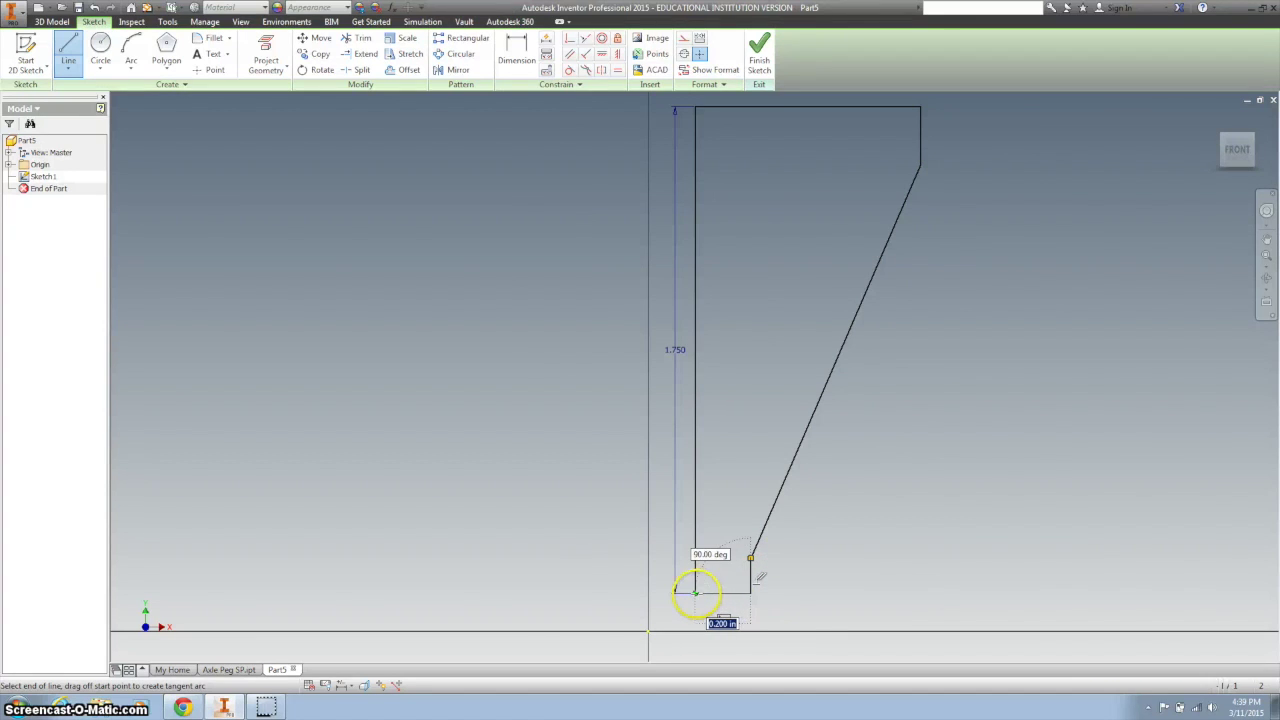
pyautogui.click(695, 593)
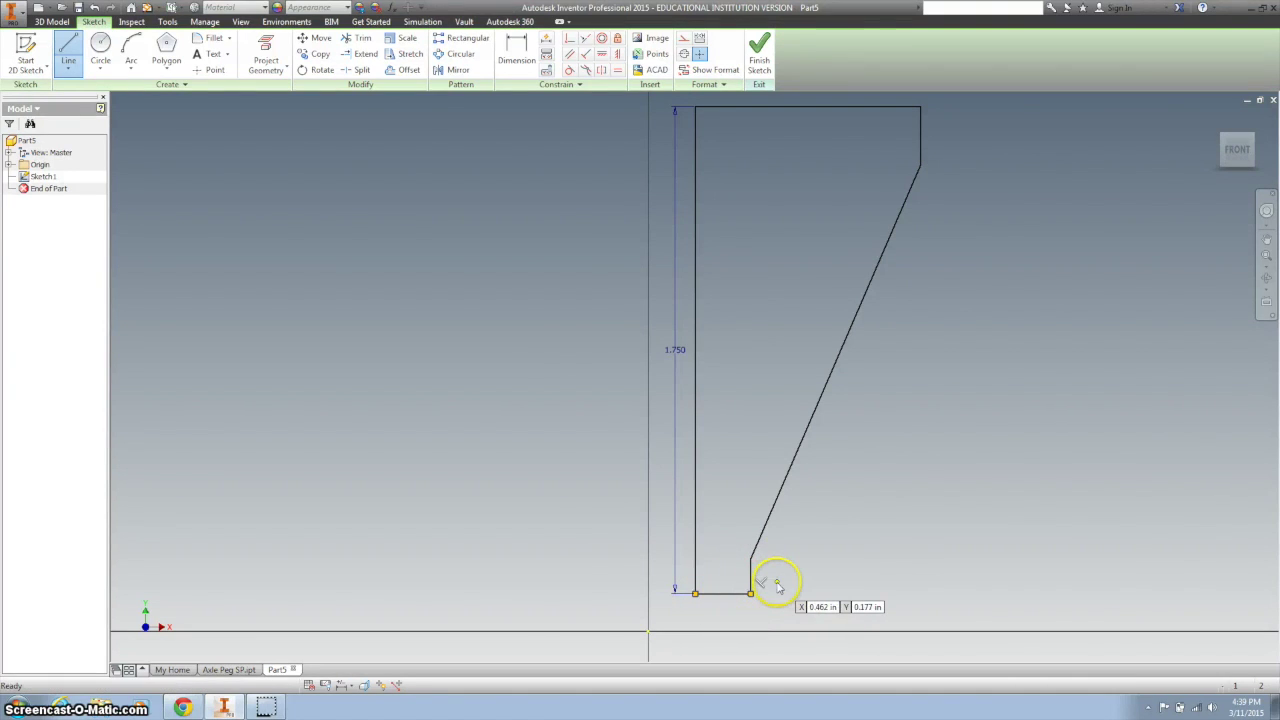
pyautogui.press('Escape')
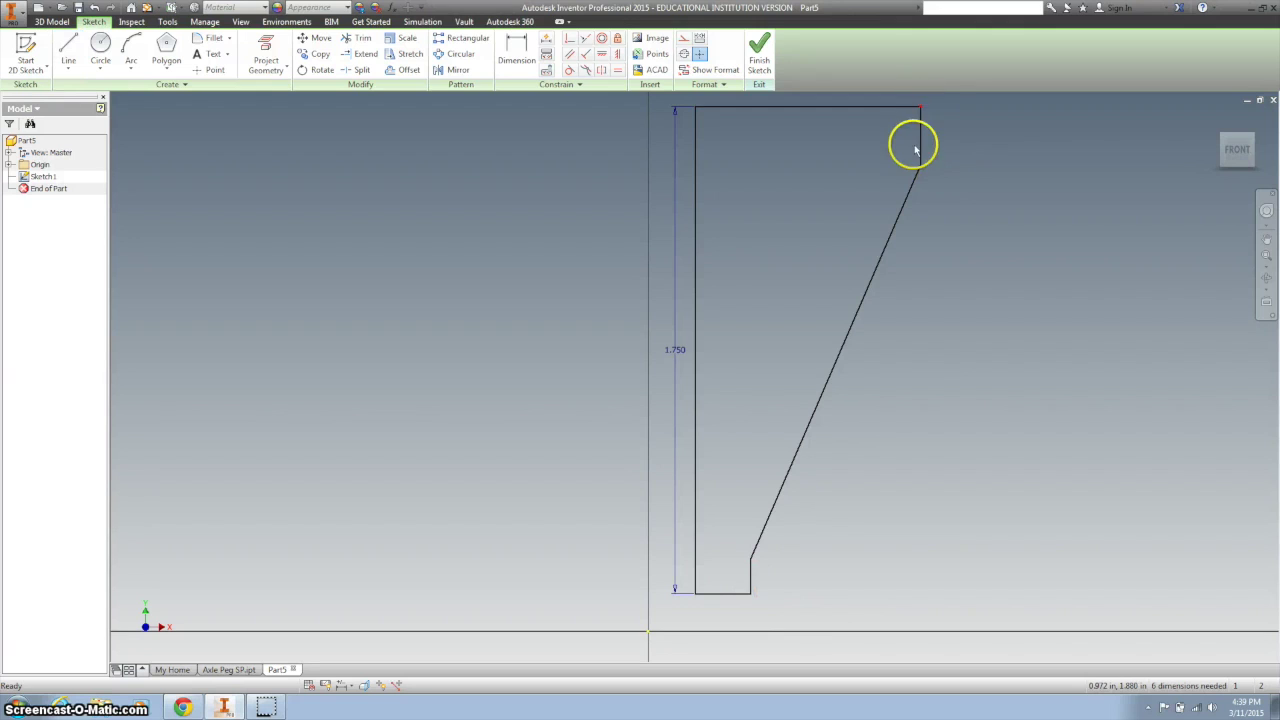
# Dimension the profile's bottom edge and set its length to 0.25 in
pyautogui.moveTo(920, 158); pyautogui.dragTo(922, 196)
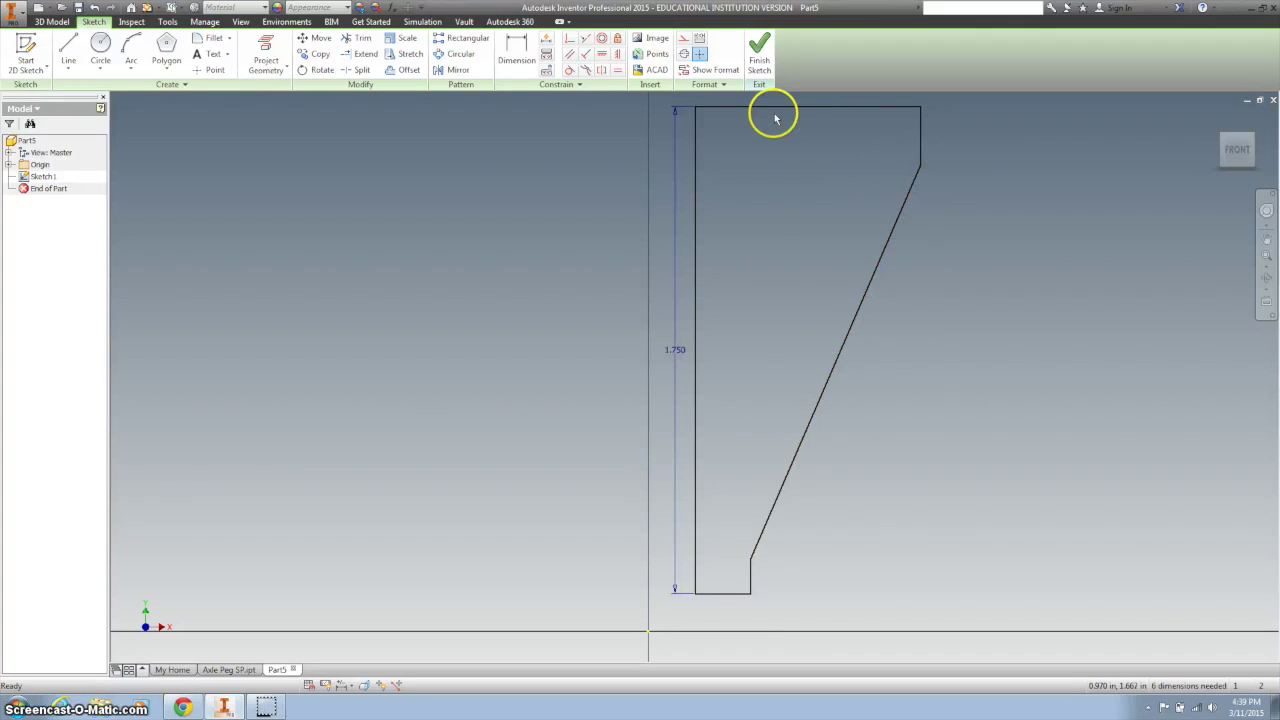
pyautogui.moveTo(960, 243)
pyautogui.mouseDown(button='middle')
pyautogui.moveTo(952, 274)
pyautogui.moveTo(966, 243)
pyautogui.mouseUp(button='middle')
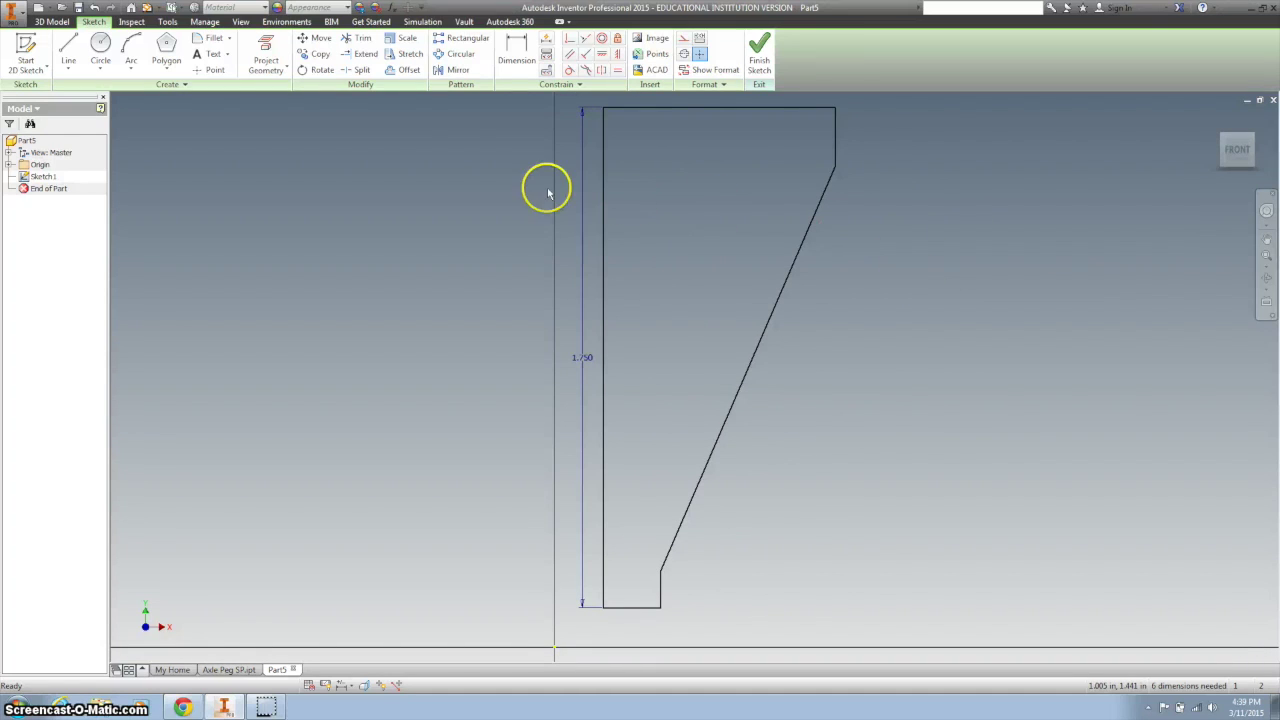
pyautogui.click(516, 48)
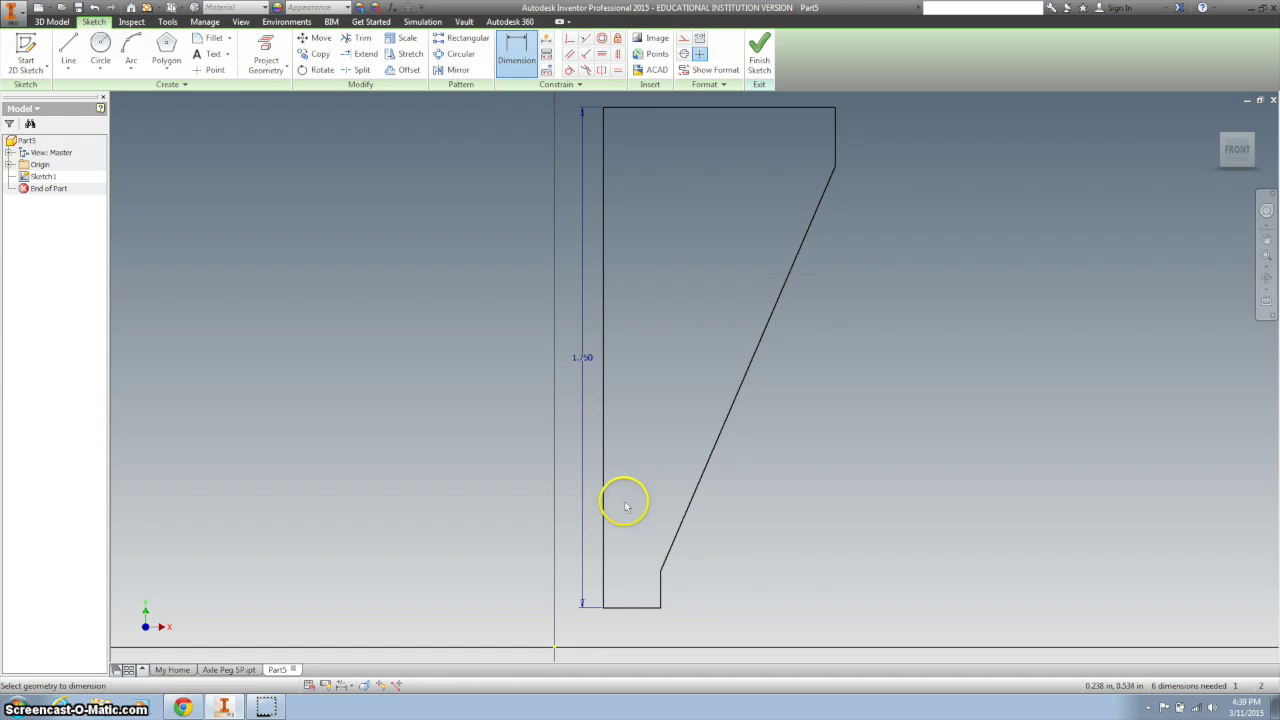
pyautogui.click(626, 607)
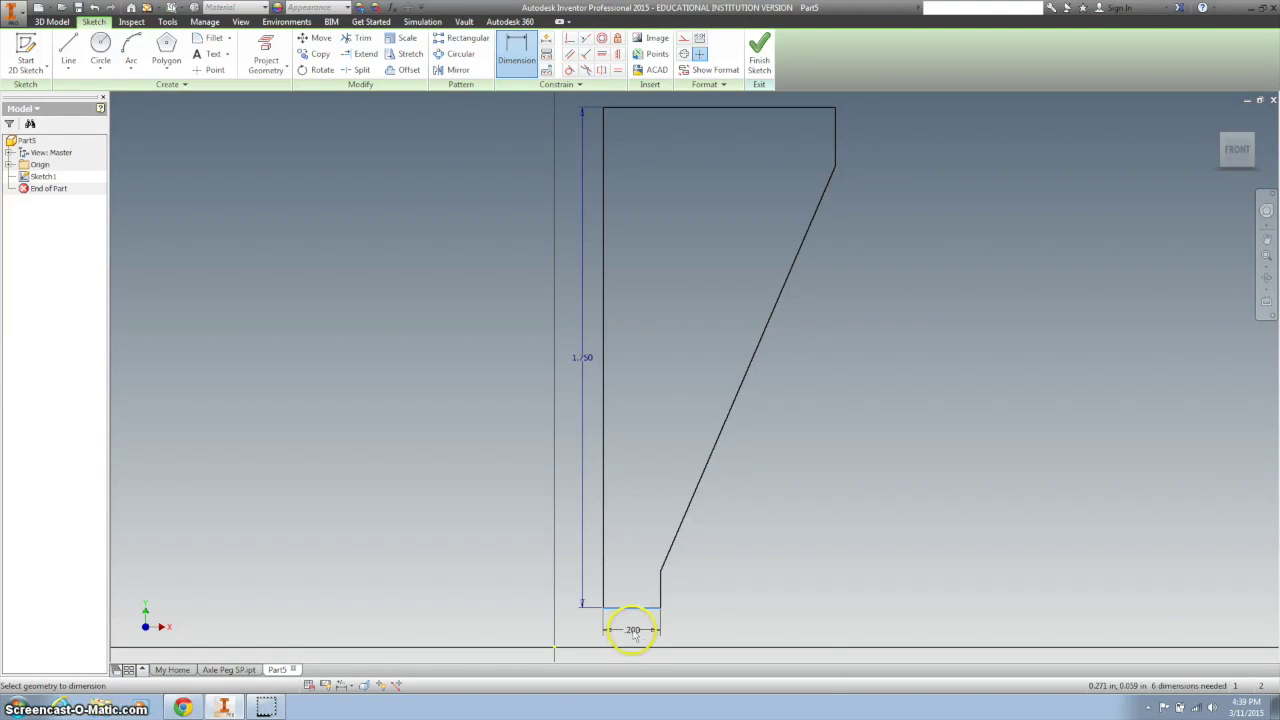
pyautogui.click(633, 632)
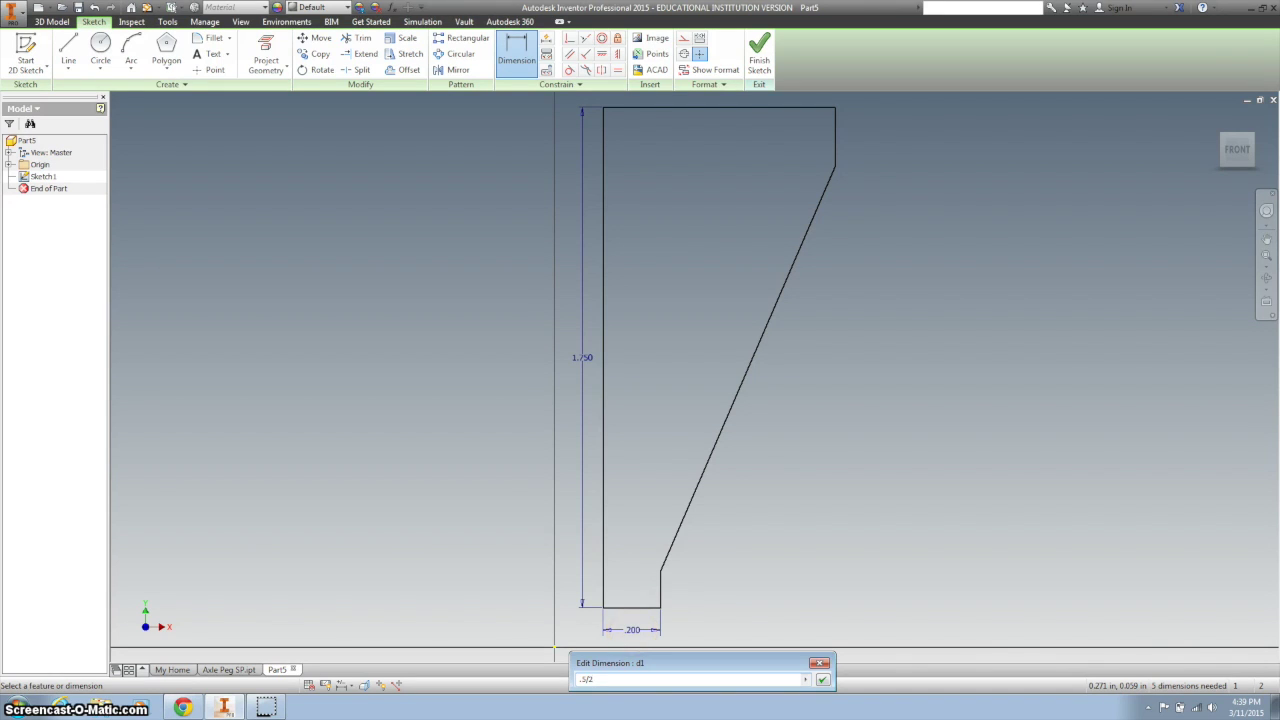
pyautogui.press('Return')
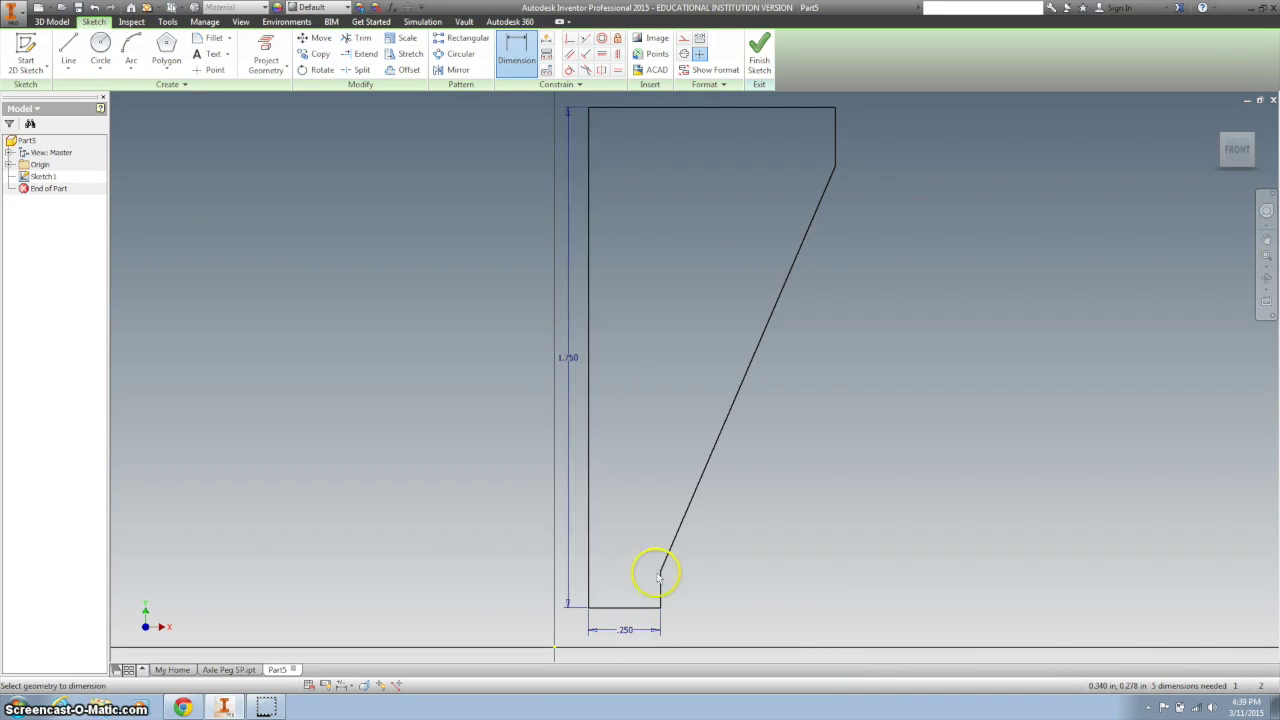
# Dimension the short lower vertical edge on the profile's slanted side and set it to 0.25 in
pyautogui.click(705, 591)
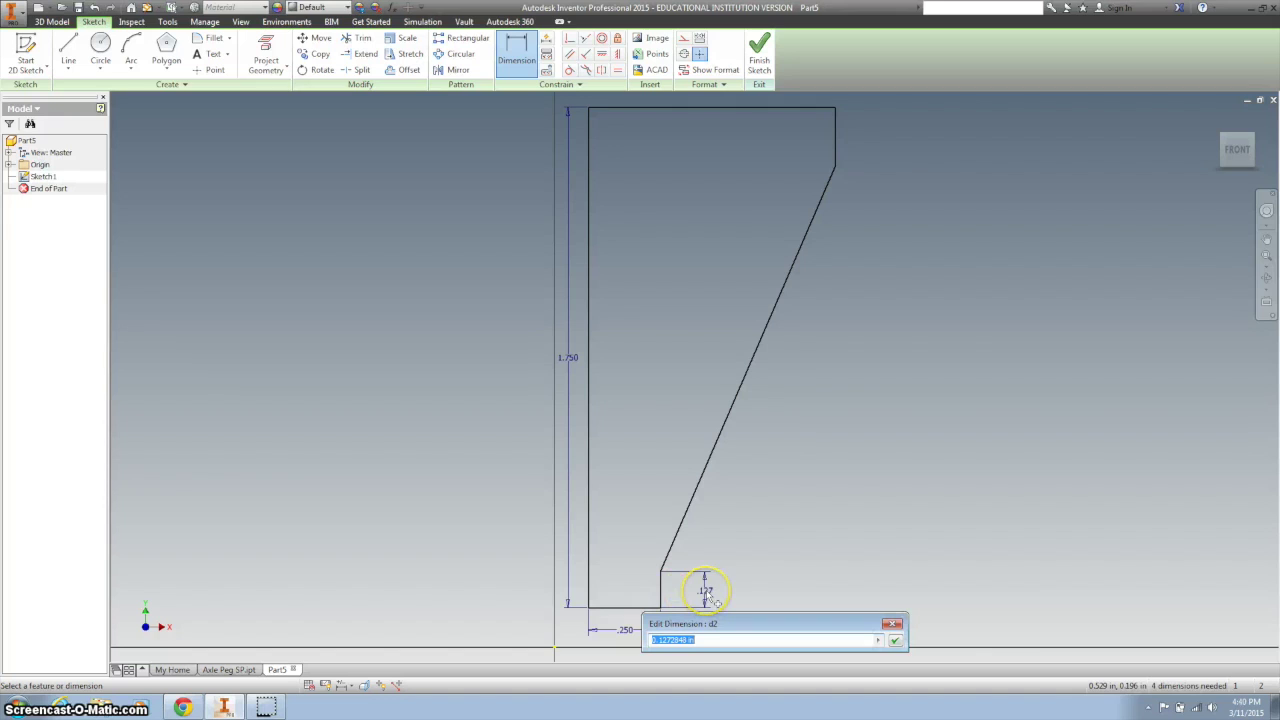
pyautogui.write('.25')
pyautogui.press('Return')
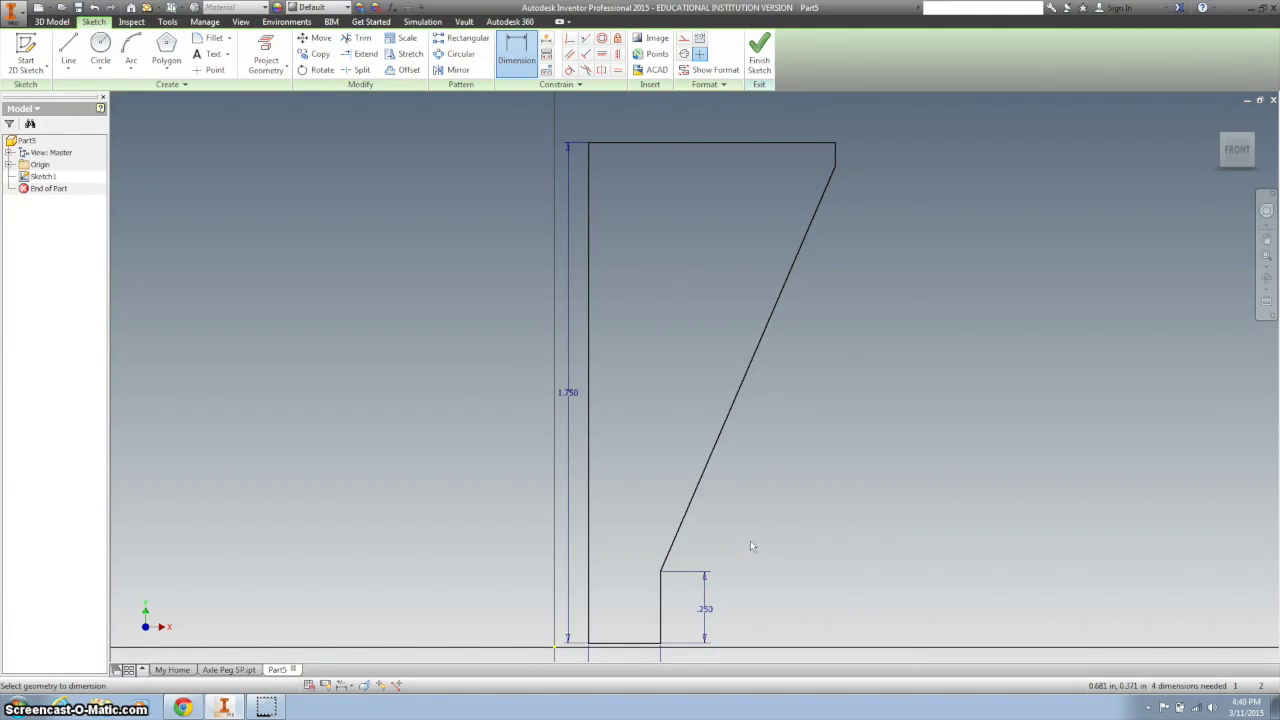
pyautogui.moveTo(809, 325); pyautogui.dragTo(810, 247)
pyautogui.press('Escape')
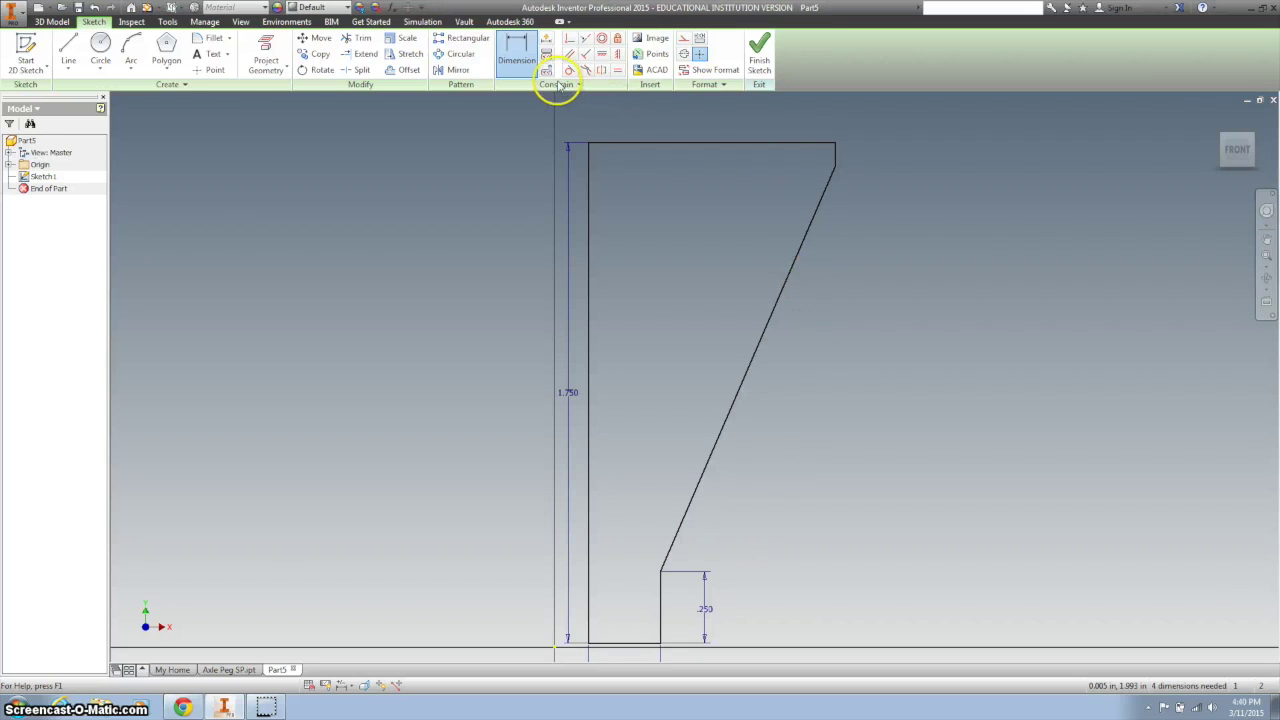
# Dimension the height from the bottom edge to the upper end of the slanted edge as 1.5 in
pyautogui.click(515, 52)
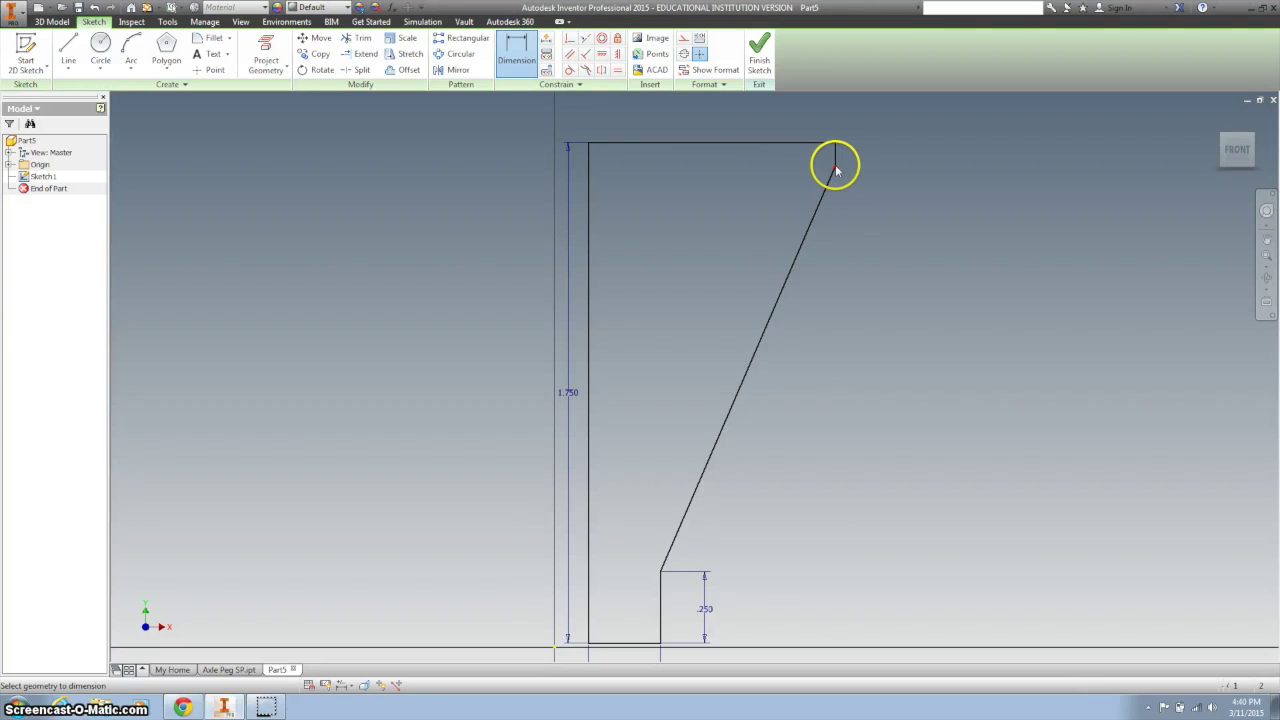
pyautogui.click(640, 645)
pyautogui.click(914, 440)
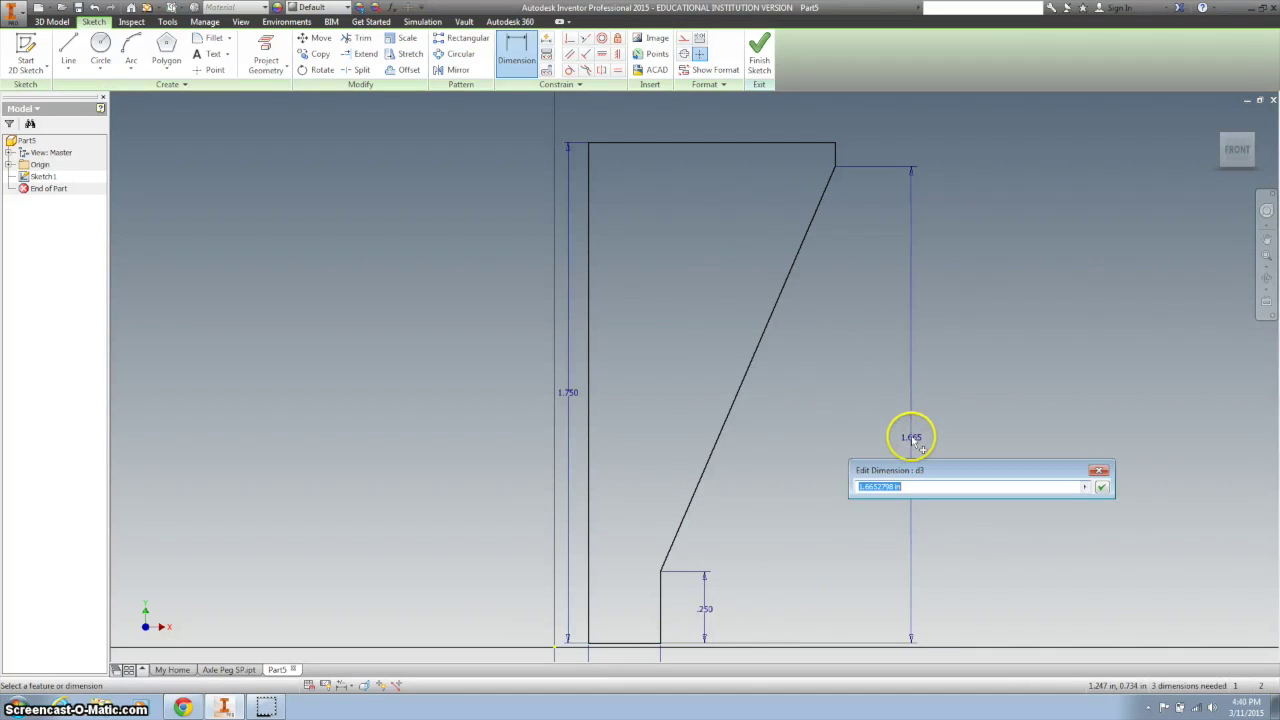
pyautogui.press('Return')
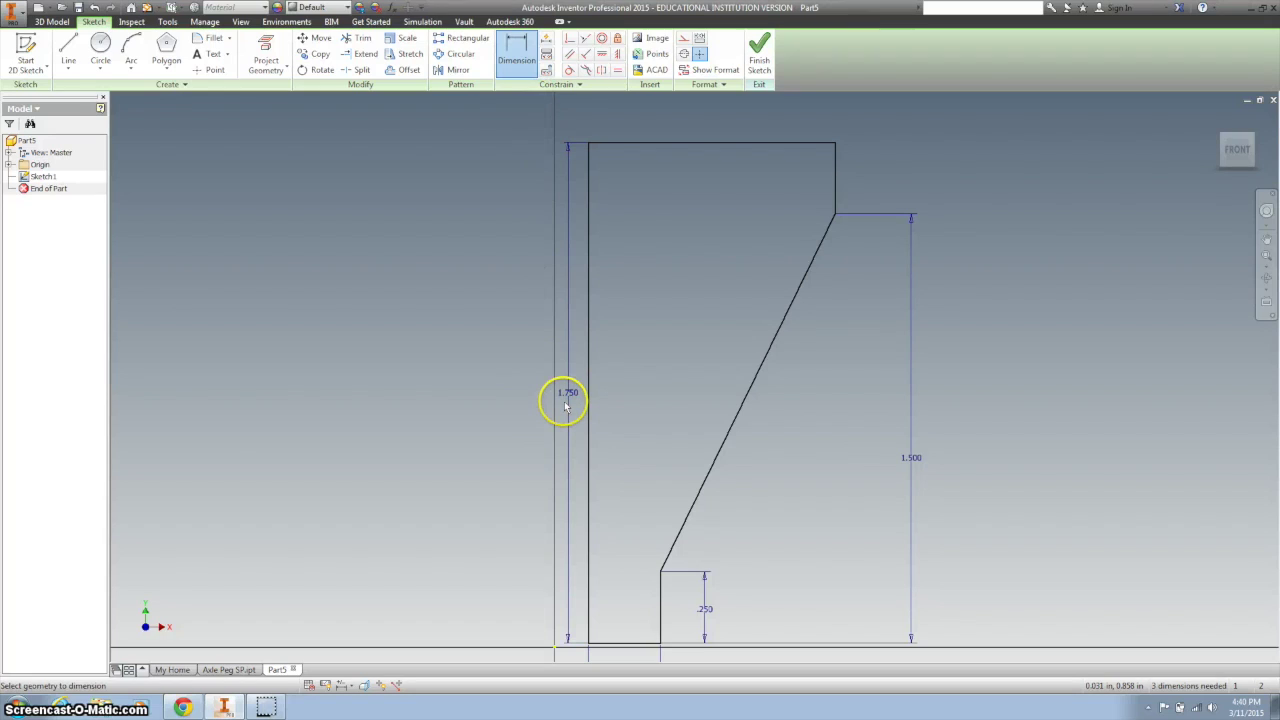
# Dimension the width from the long vertical edge to the slanted edge's upper end as 1.25/2 in
pyautogui.click(520, 61)
pyautogui.click(527, 61)
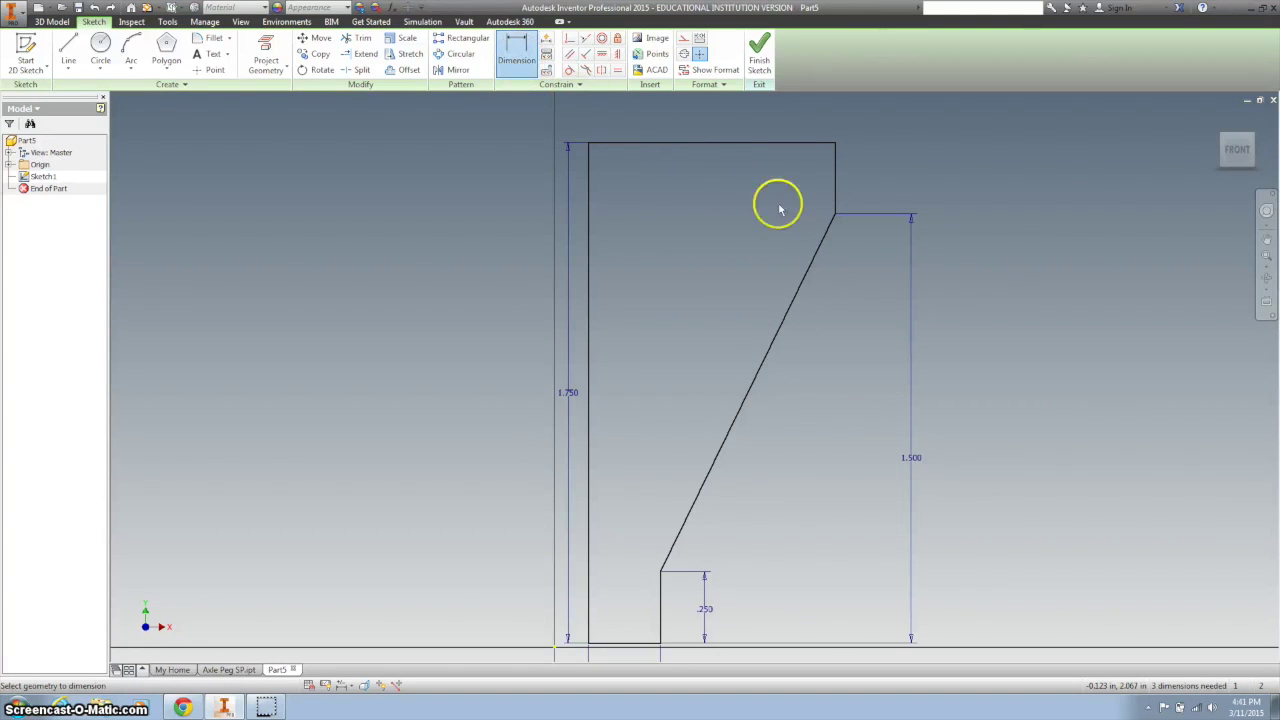
pyautogui.click(836, 218)
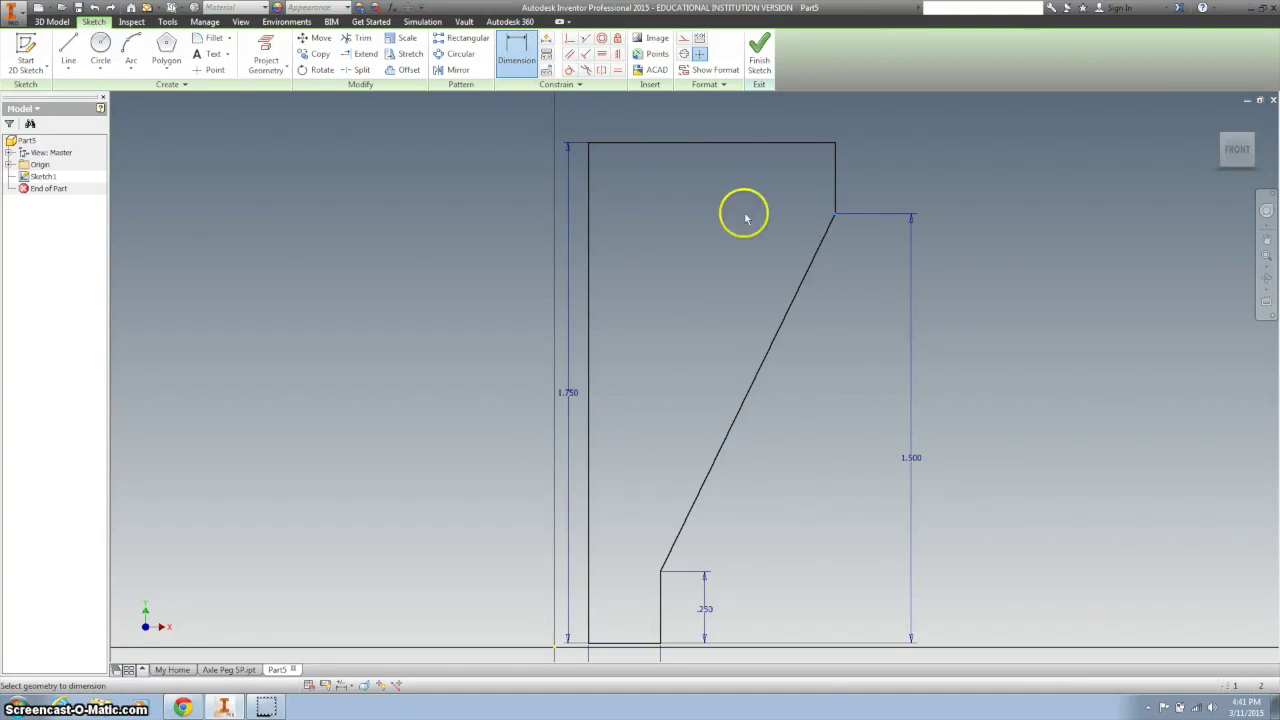
pyautogui.click(588, 212)
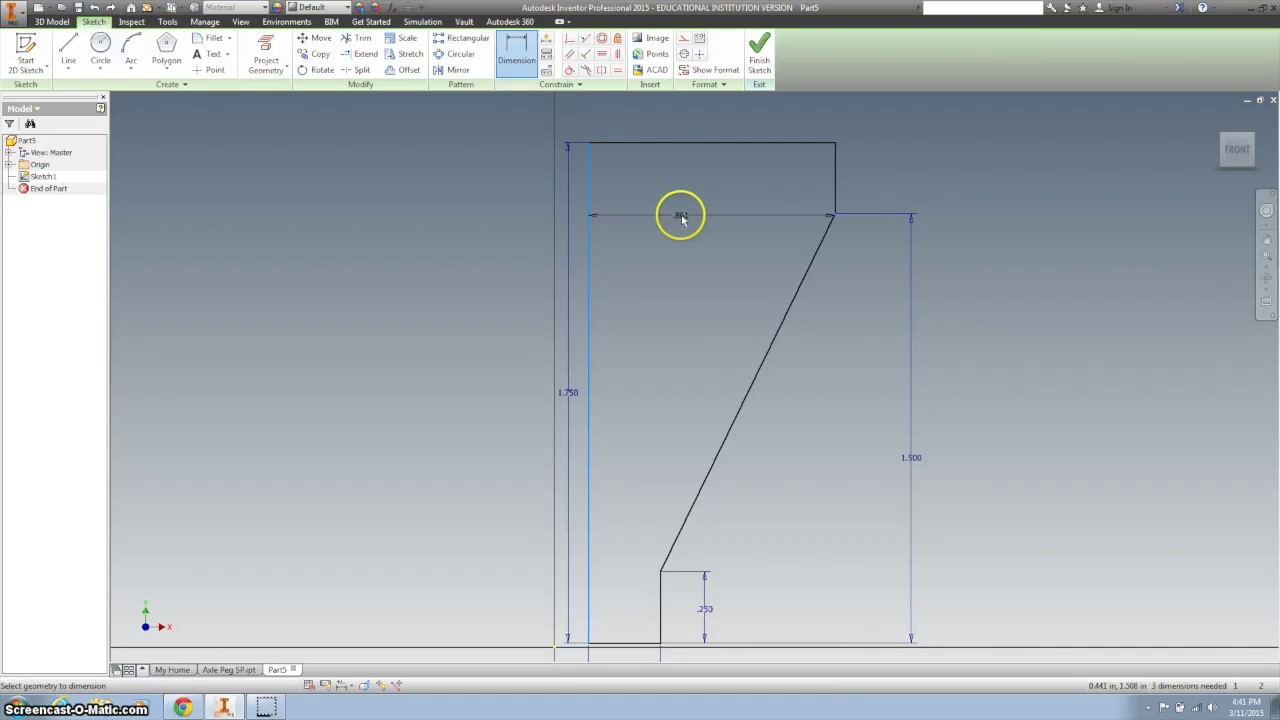
pyautogui.click(681, 218)
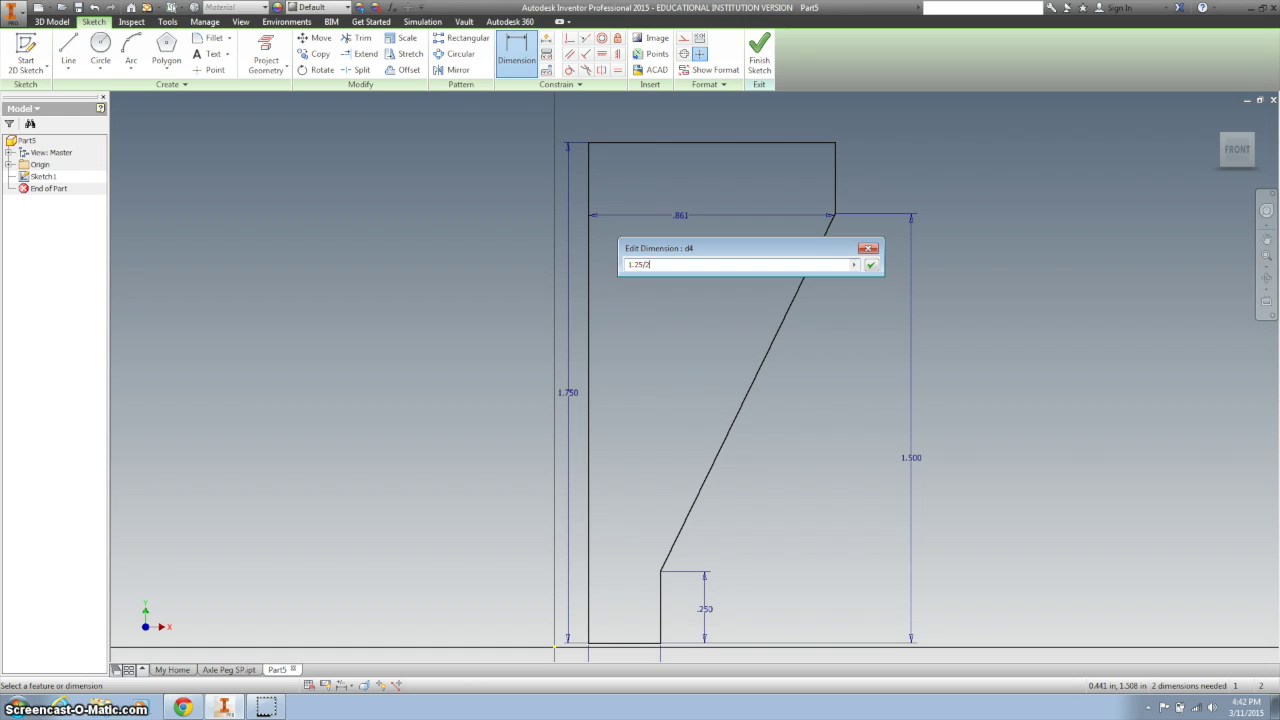
pyautogui.press('Return')
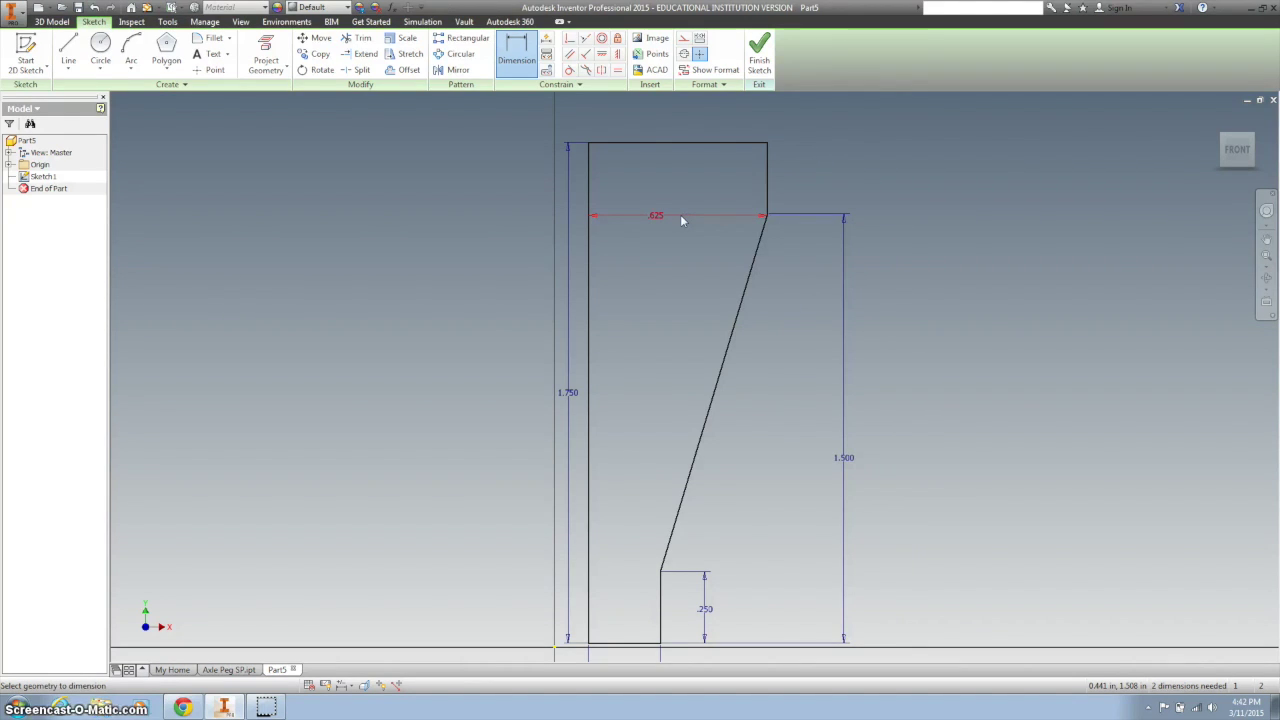
pyautogui.press('Escape')
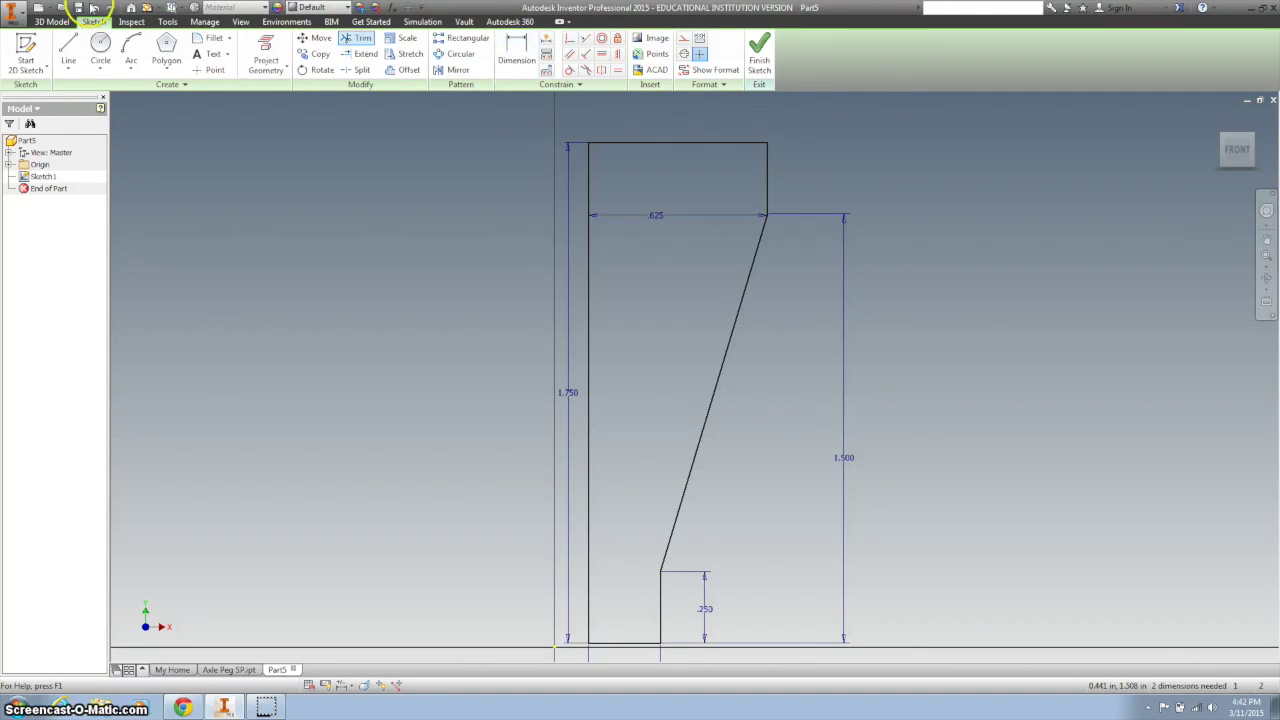
# Draw a diagonal line from the slanted edge's upper end, up and inward past the profile's top edge
pyautogui.click(60, 23)
pyautogui.click(68, 45)
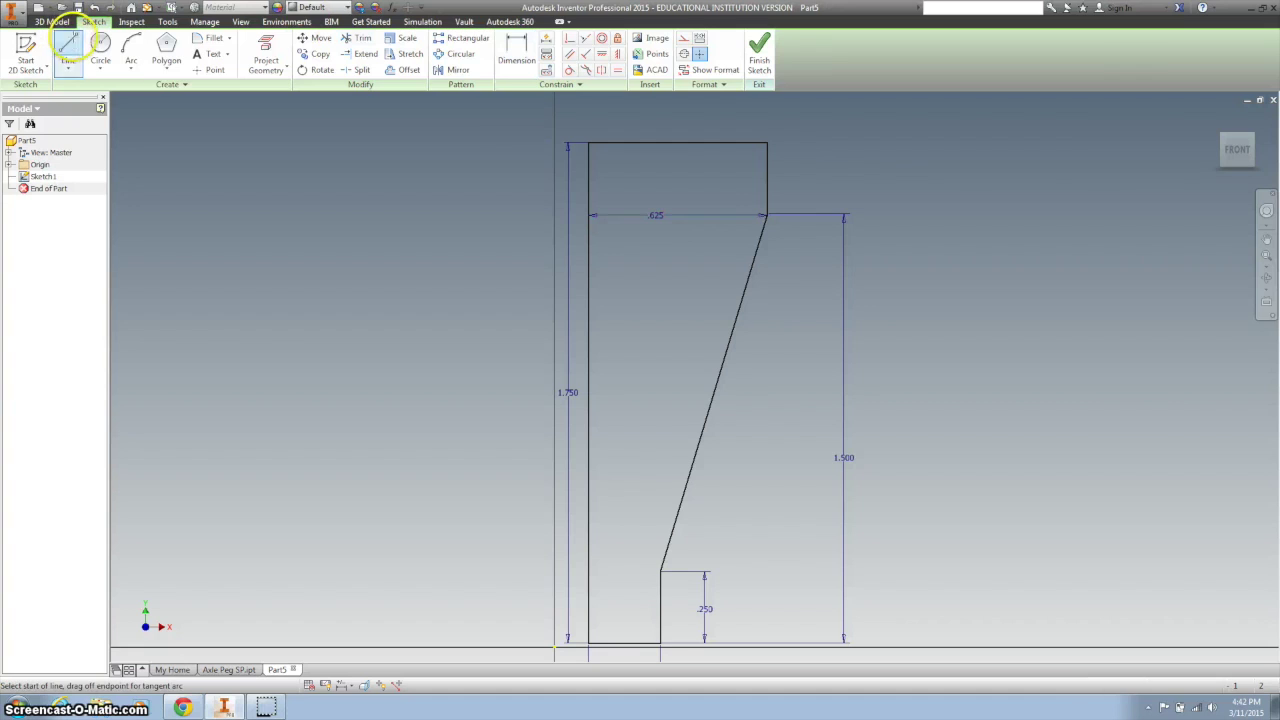
pyautogui.click(765, 215)
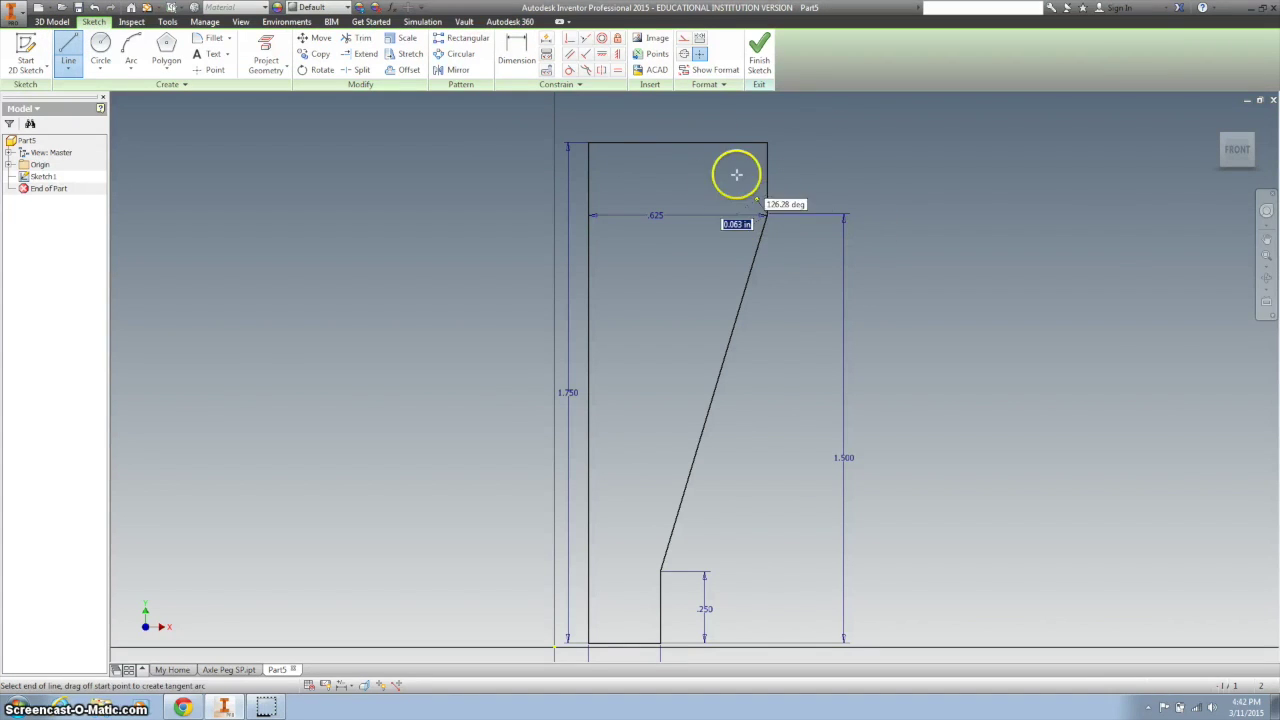
pyautogui.click(674, 101)
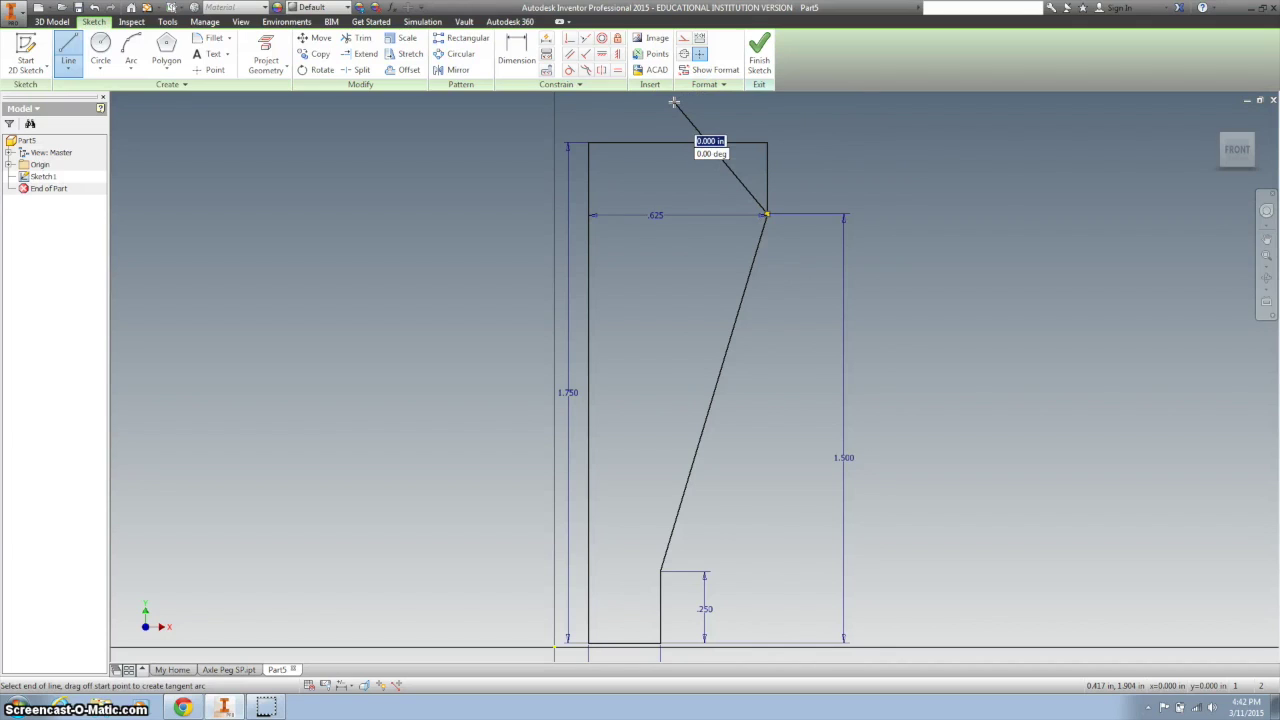
pyautogui.press('Escape')
# Dimension the angle between the diagonal line and the short upper vertical edge as 15 degrees
pyautogui.click(516, 50)
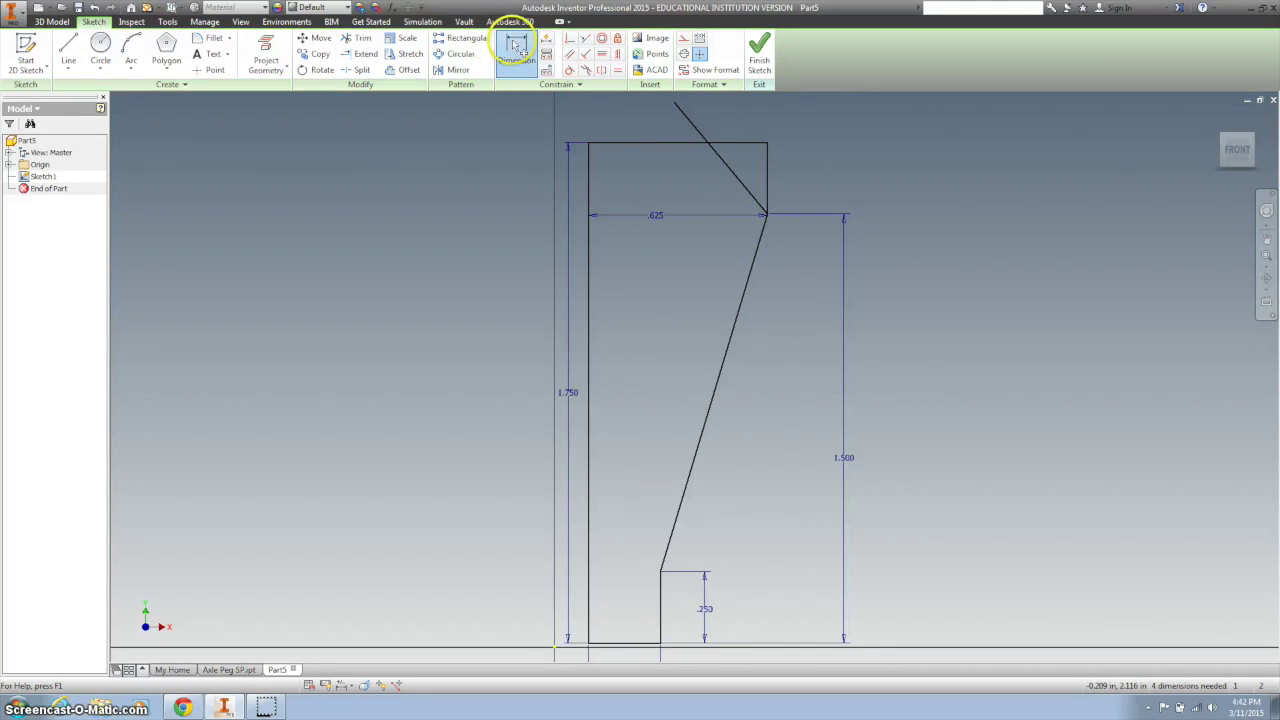
pyautogui.click(686, 114)
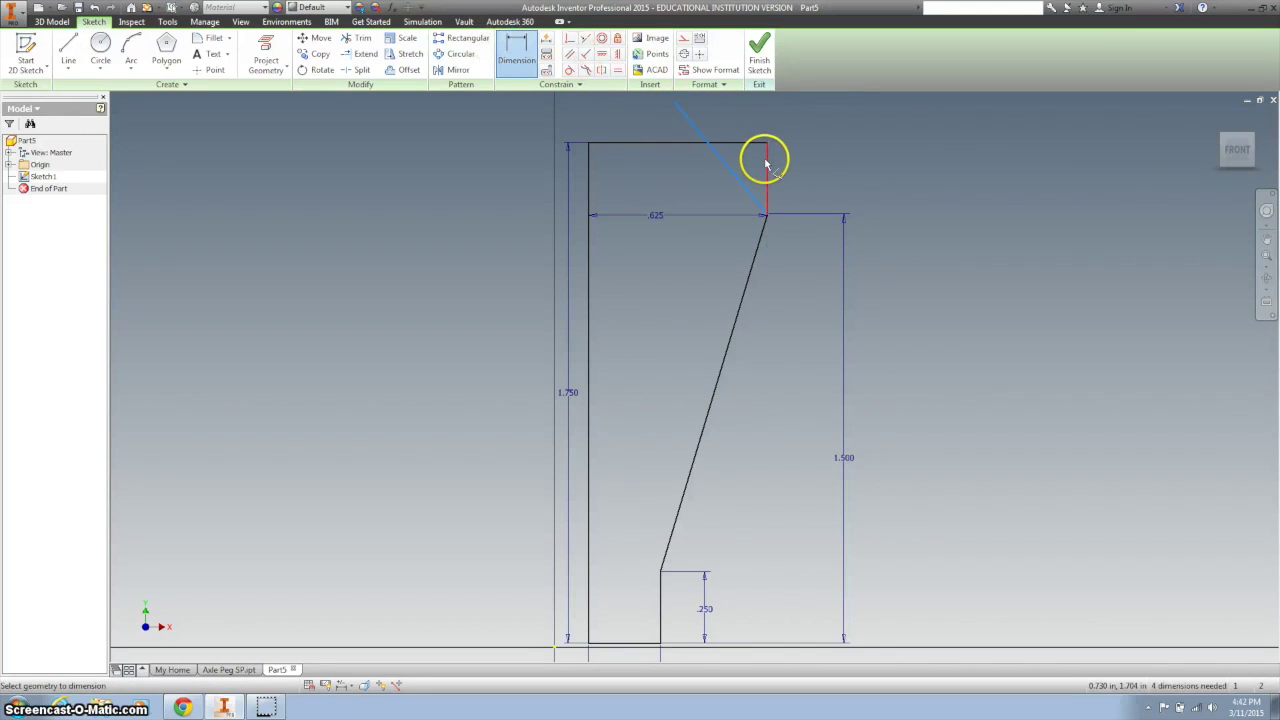
pyautogui.click(767, 165)
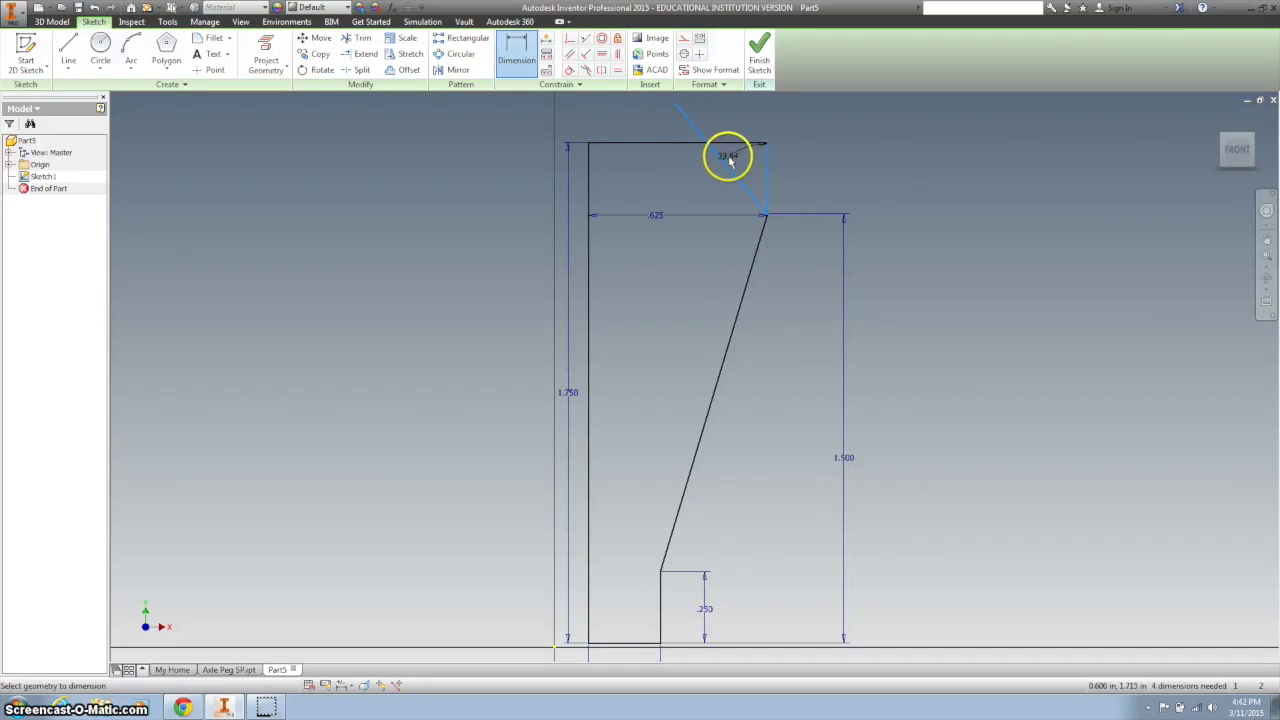
pyautogui.click(727, 125)
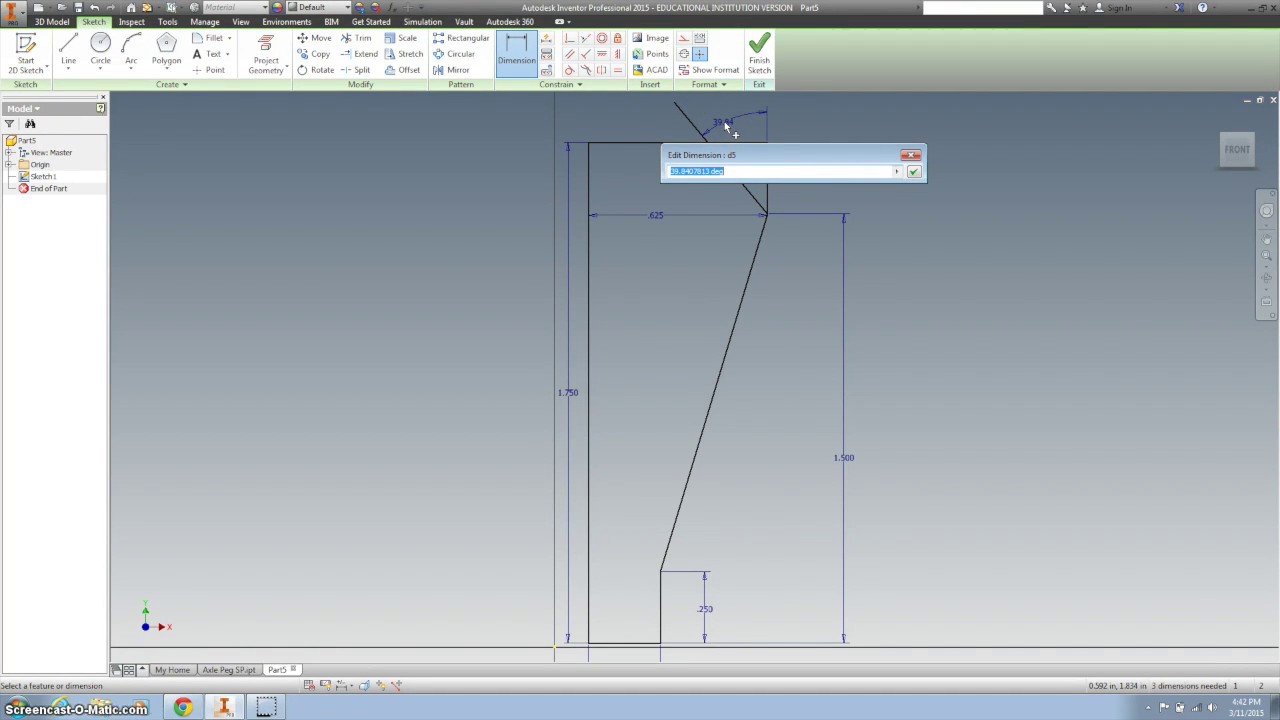
pyautogui.write('15')
pyautogui.press('Return')
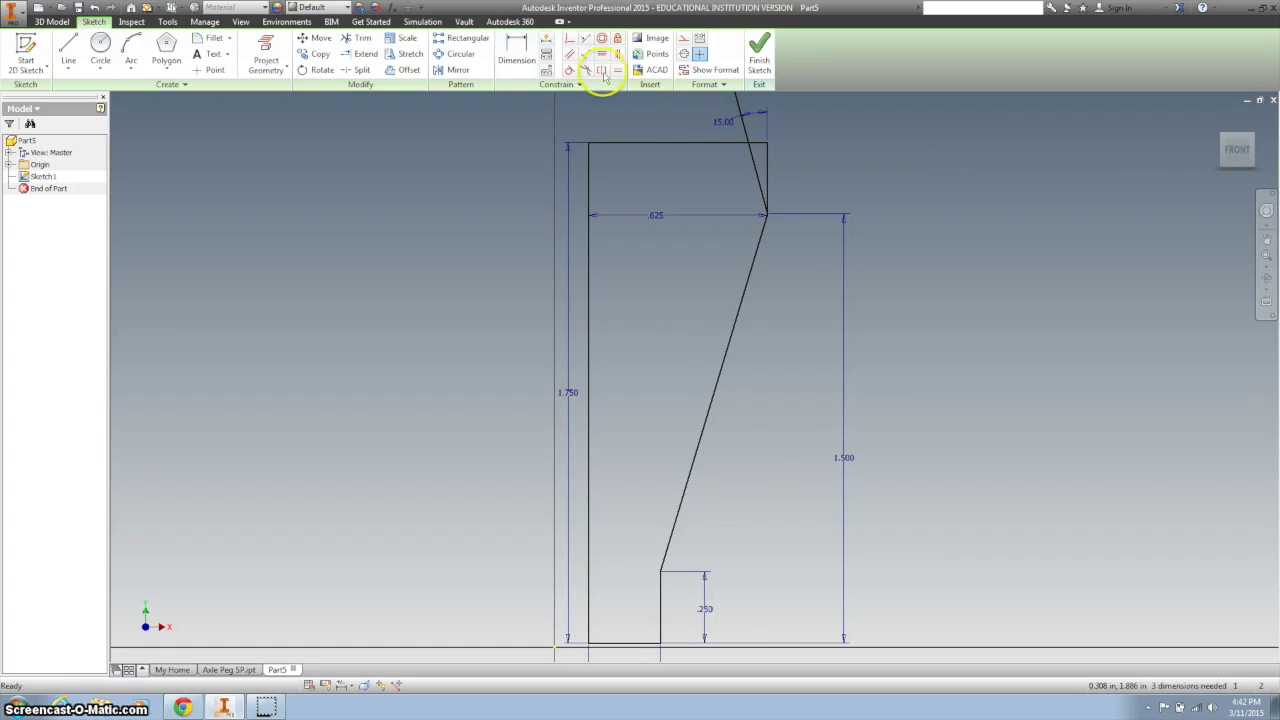
# Trim the diagonal line's excess above the profile's top edge and remove the 15-degree angle dimension
pyautogui.click(360, 38)
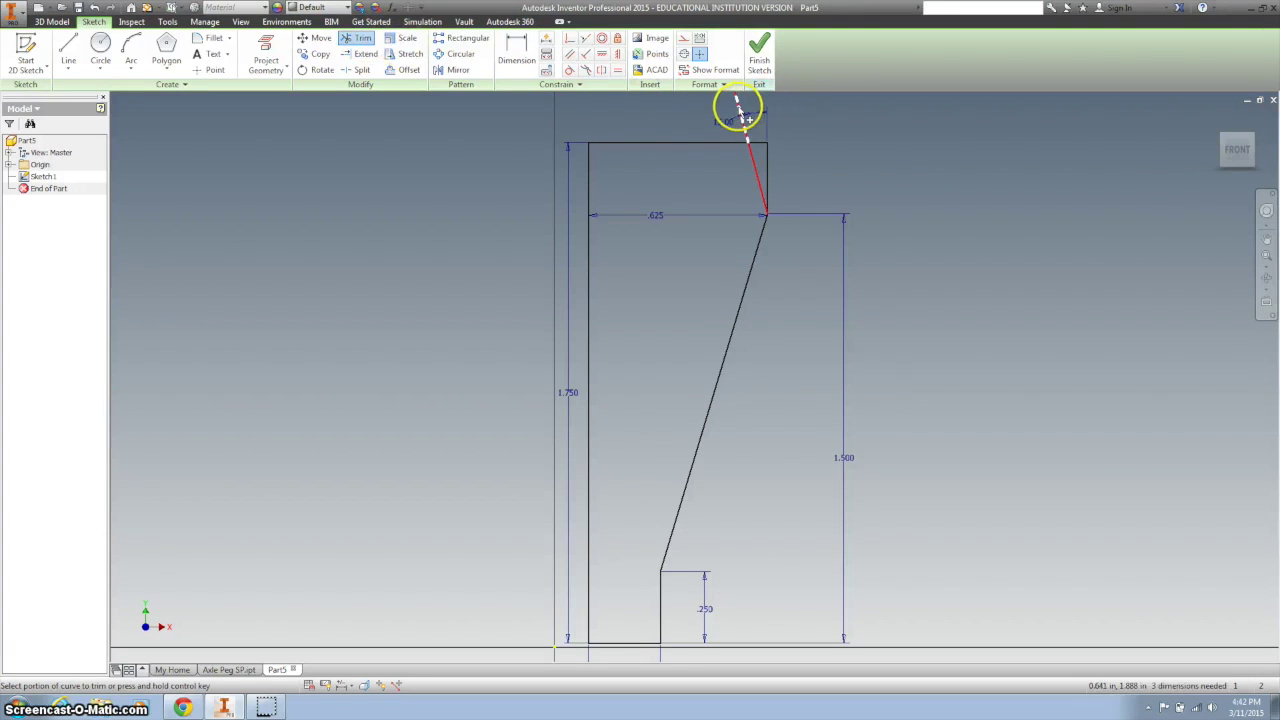
pyautogui.click(763, 152)
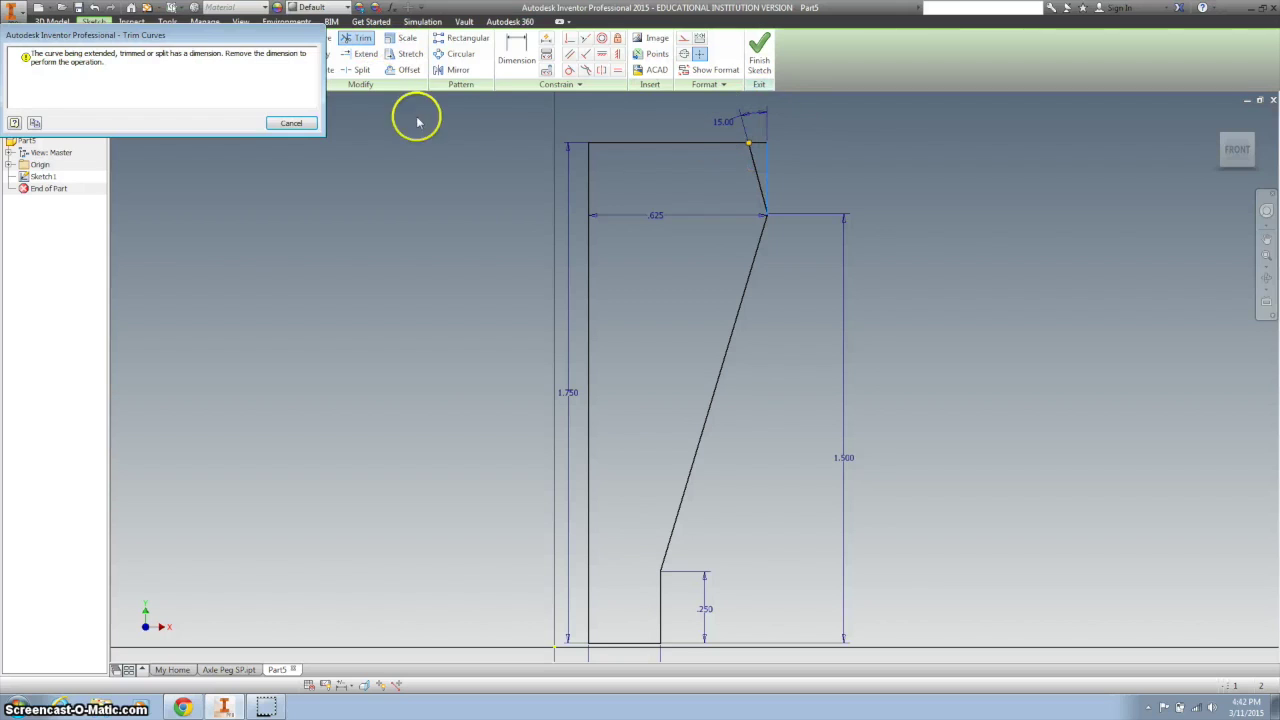
pyautogui.click(304, 124)
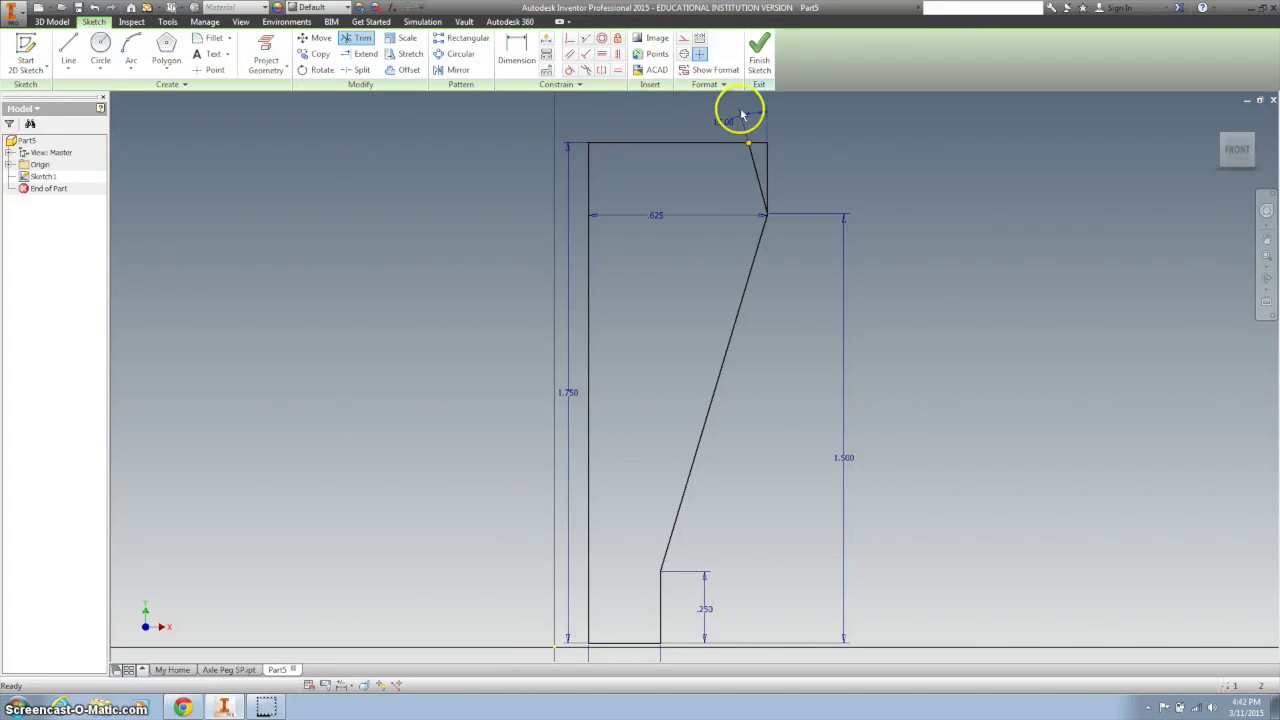
pyautogui.press('Escape')
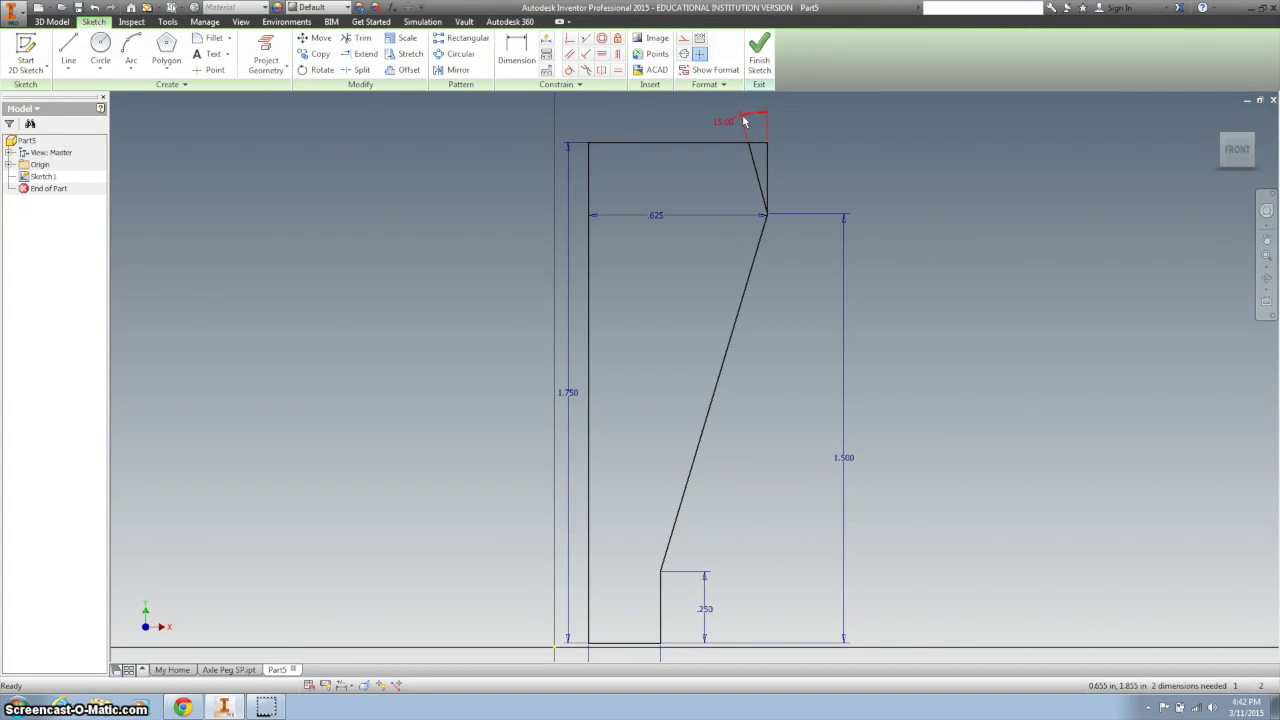
# Trim the part of the top edge that extends outward past the diagonal line
pyautogui.click(360, 38)
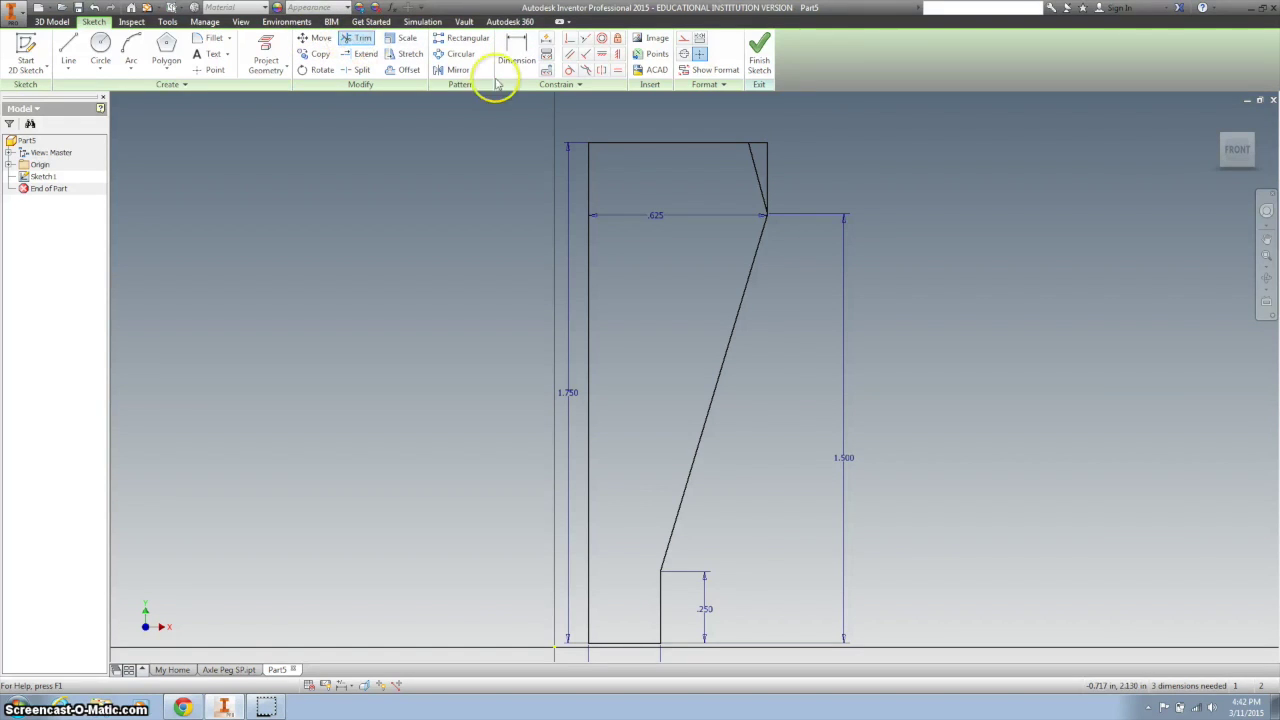
pyautogui.click(760, 143)
pyautogui.click(766, 162)
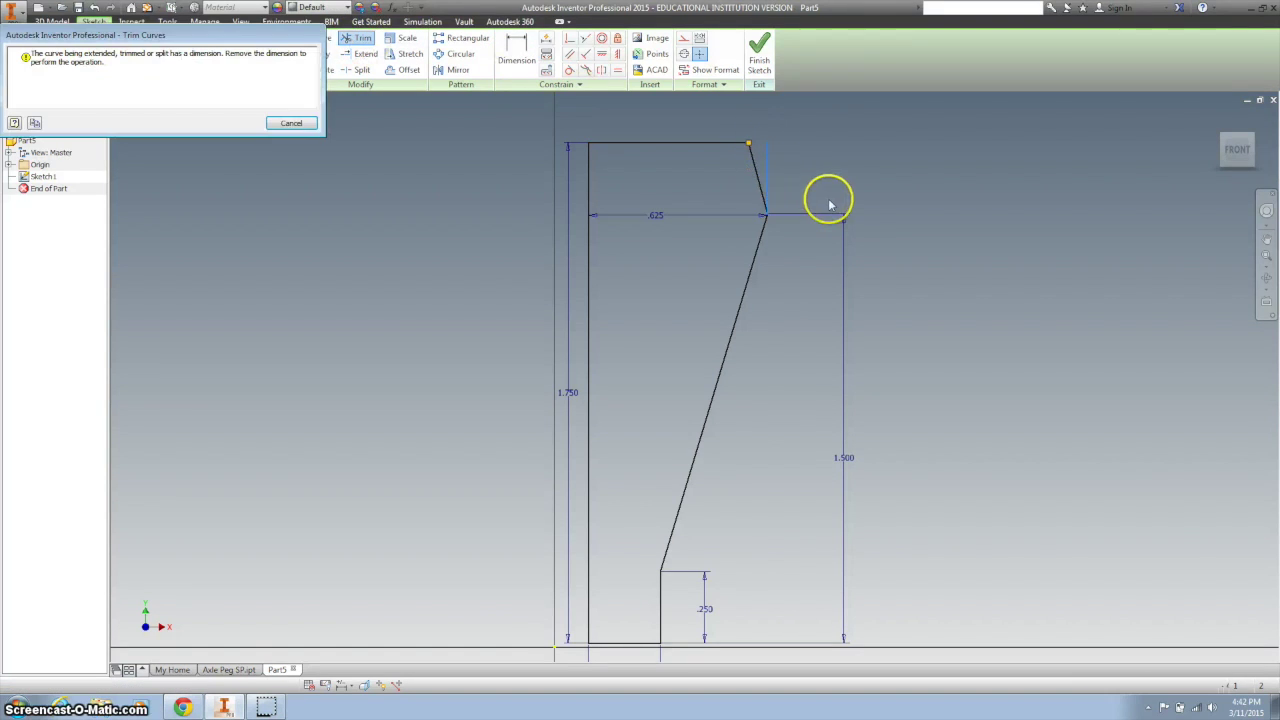
pyautogui.click(291, 123)
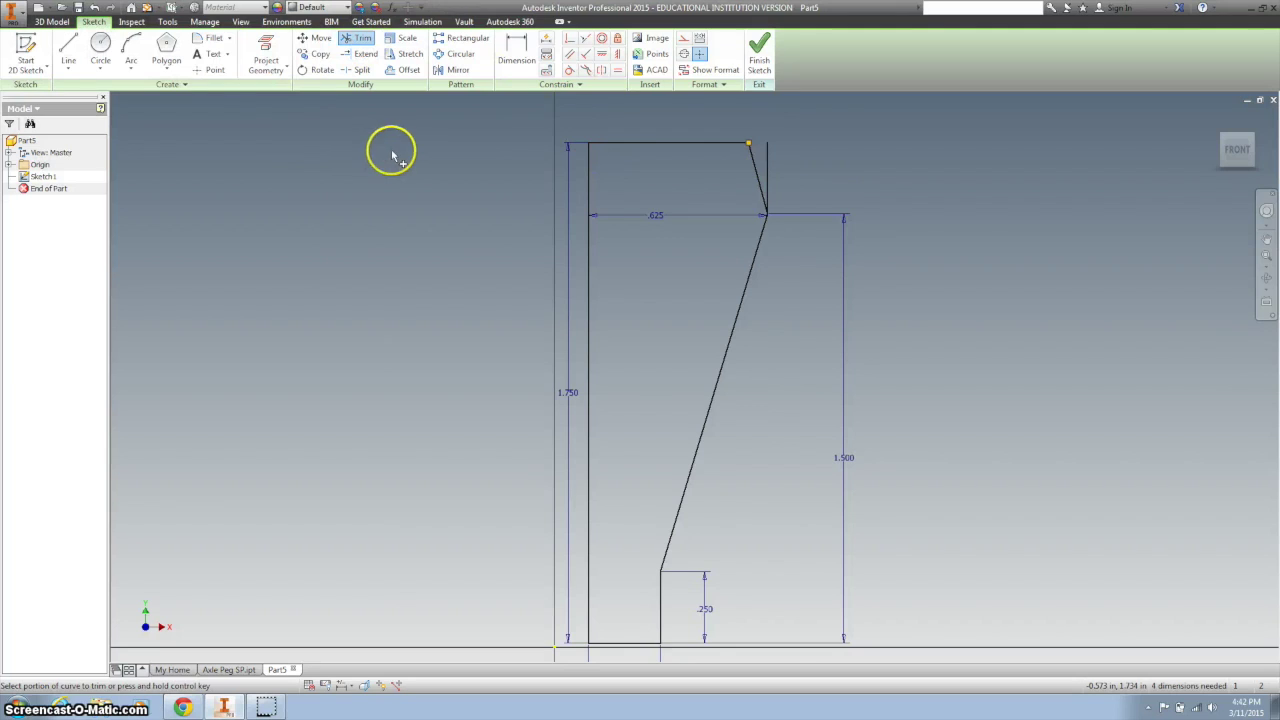
pyautogui.press('Escape')
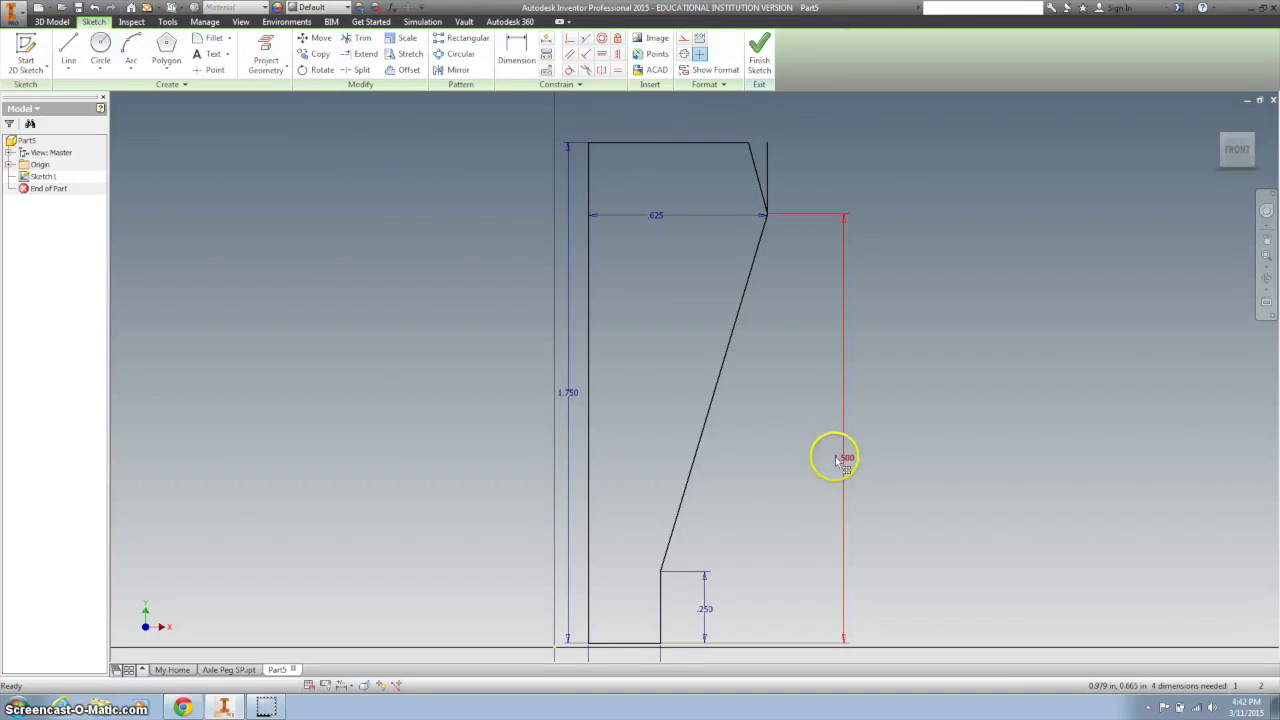
# Delete the 1.5 in height dimension and the 0.625 in width dimension attached to the short upper vertical edge
pyautogui.click(838, 460)
pyautogui.press('Delete')
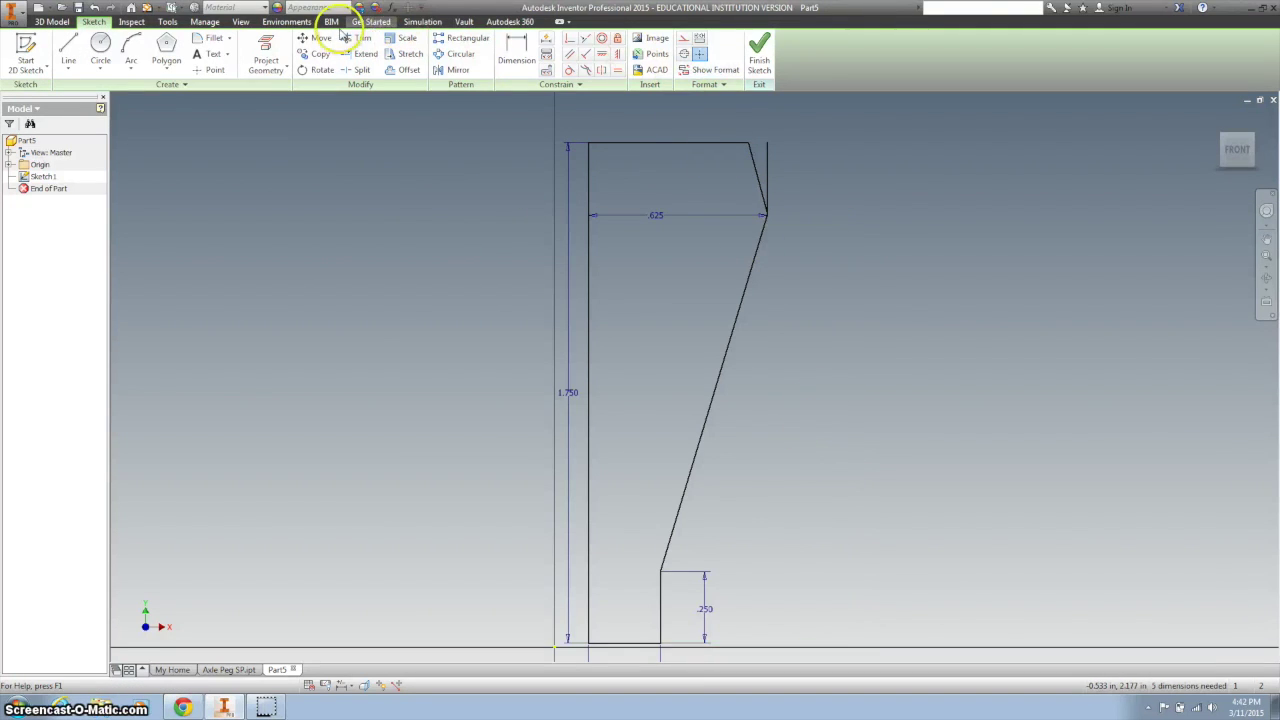
pyautogui.click(362, 38)
pyautogui.click(767, 155)
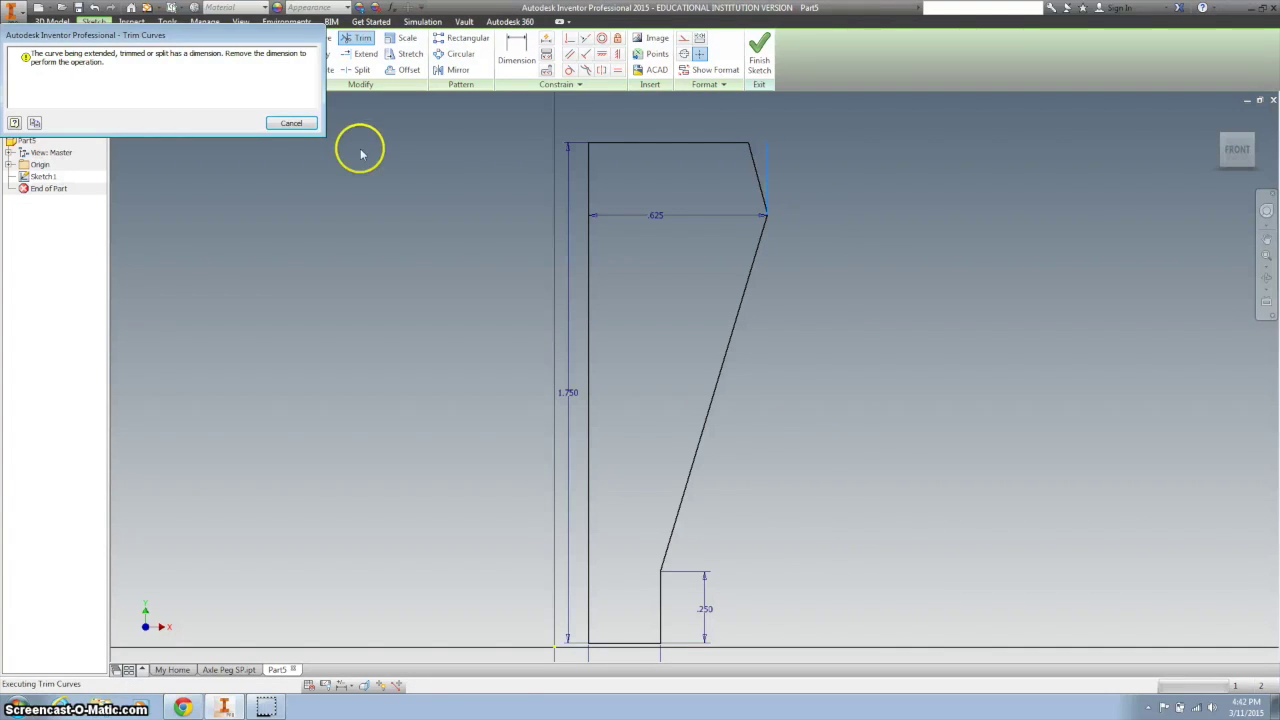
pyautogui.click(292, 123)
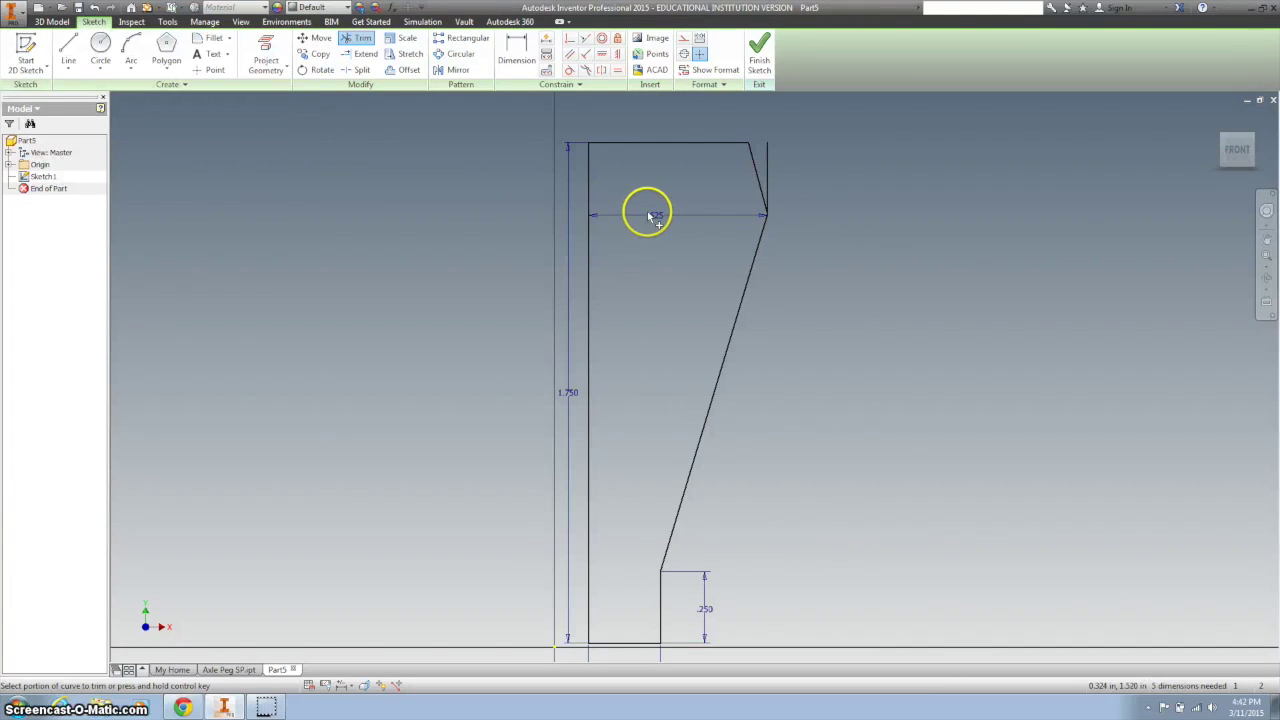
pyautogui.press('Escape')
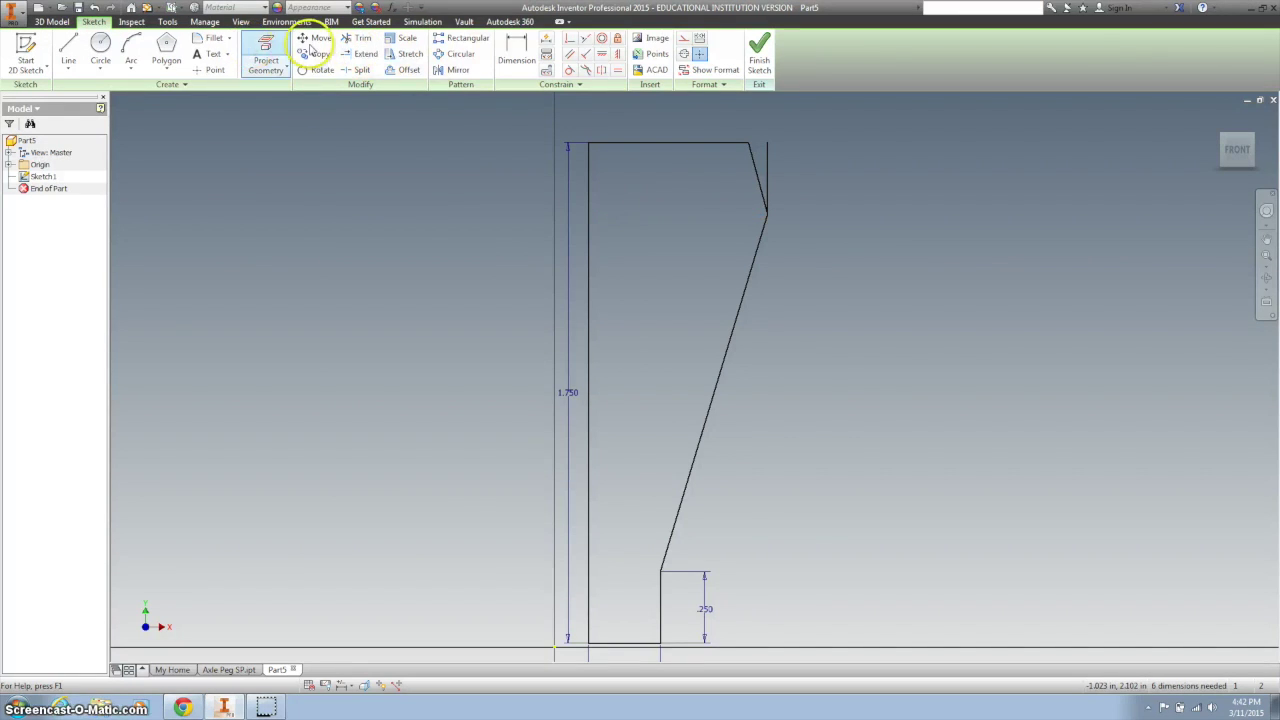
# Trim away the leftover upper vertical edge outside the diagonal cut and finish the sketch
pyautogui.click(357, 39)
pyautogui.click(767, 150)
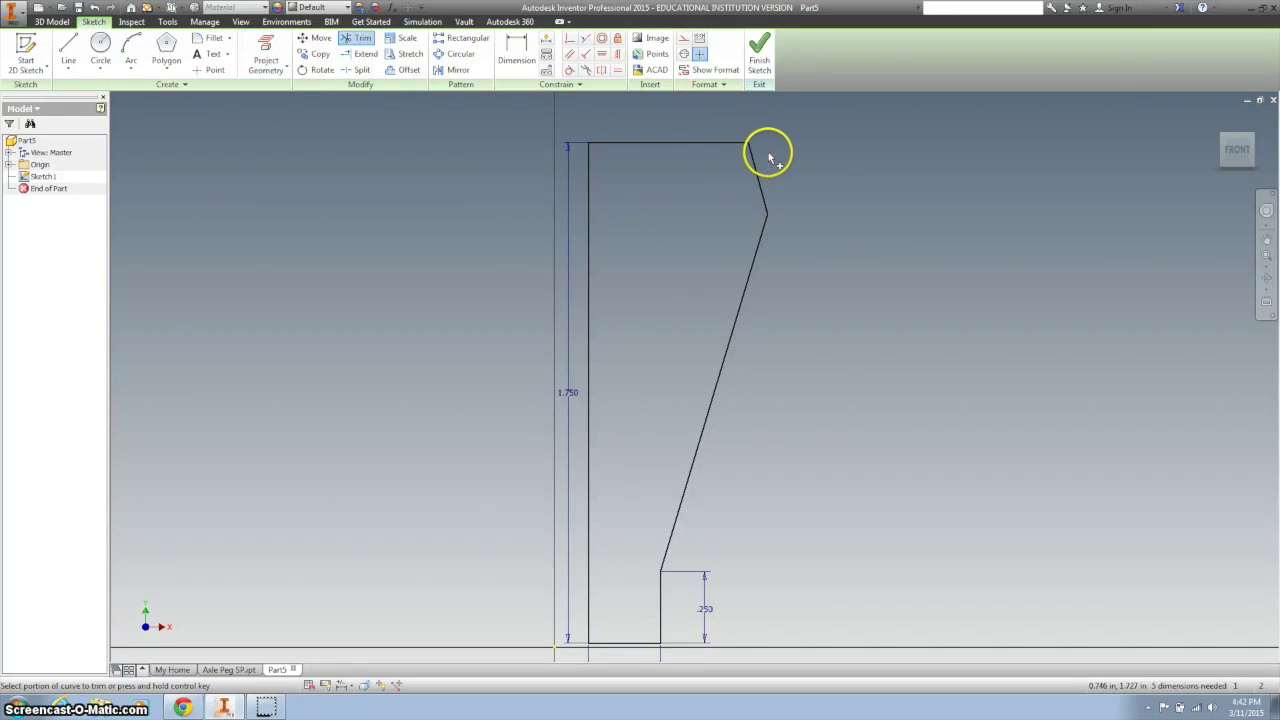
pyautogui.click(759, 50)
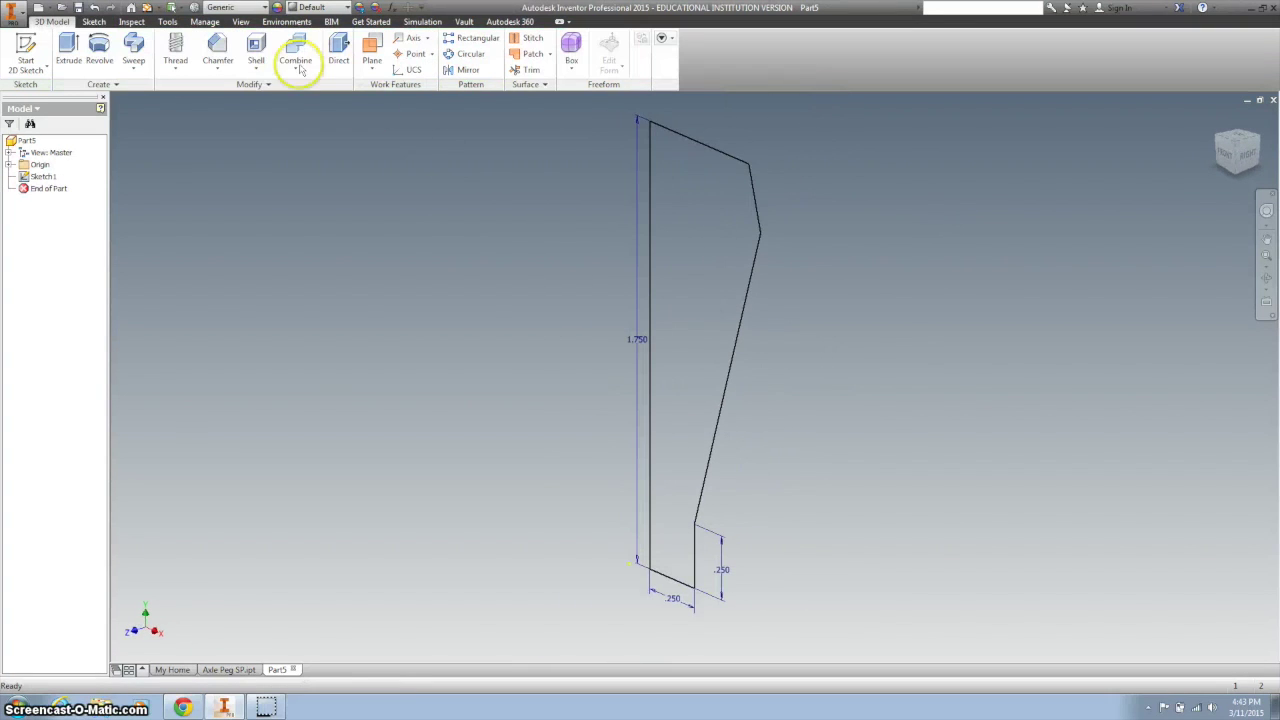
# Revolve the profile a full turn around its long vertical edge and show the solid in the home view
pyautogui.click(100, 47)
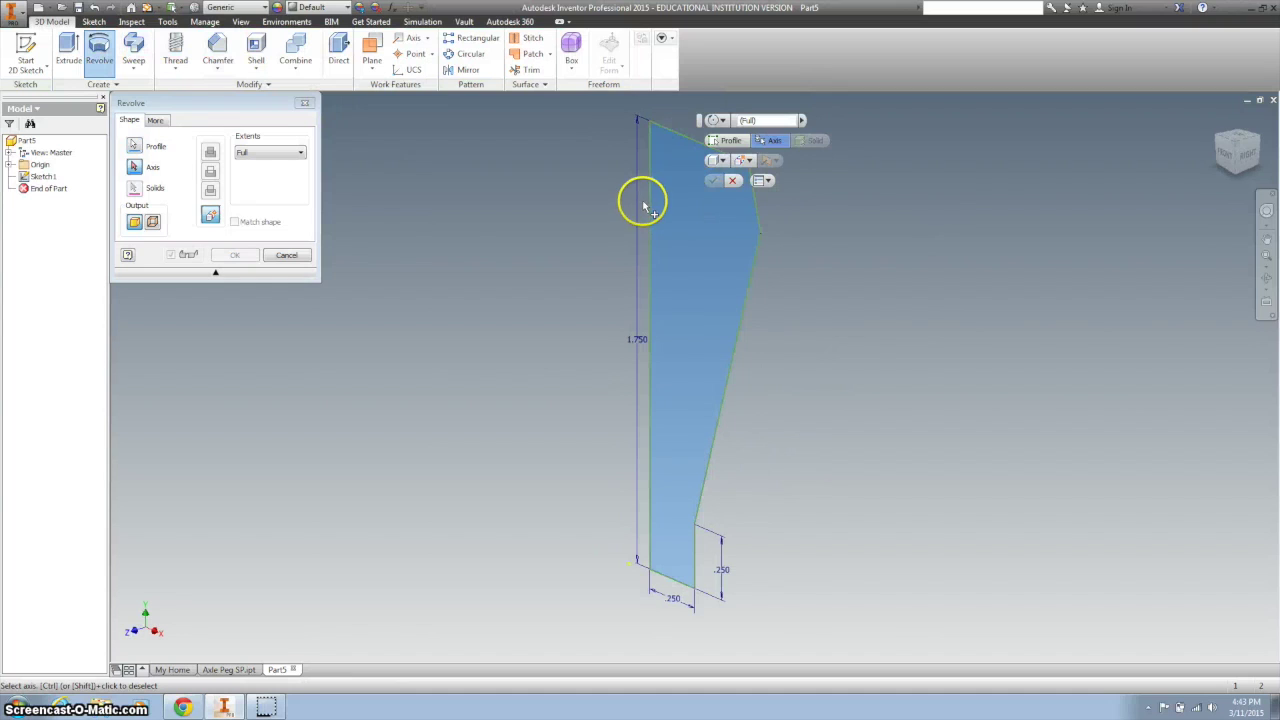
pyautogui.click(650, 205)
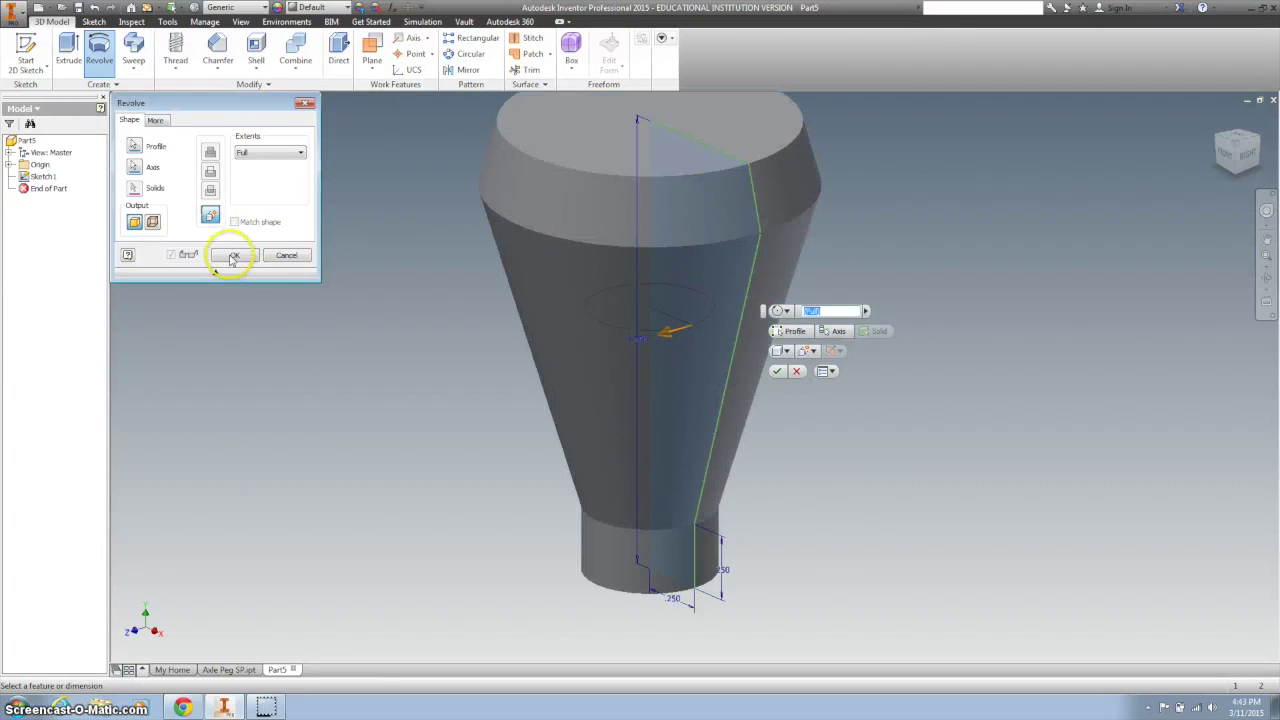
pyautogui.press('Return')
pyautogui.press('F6')
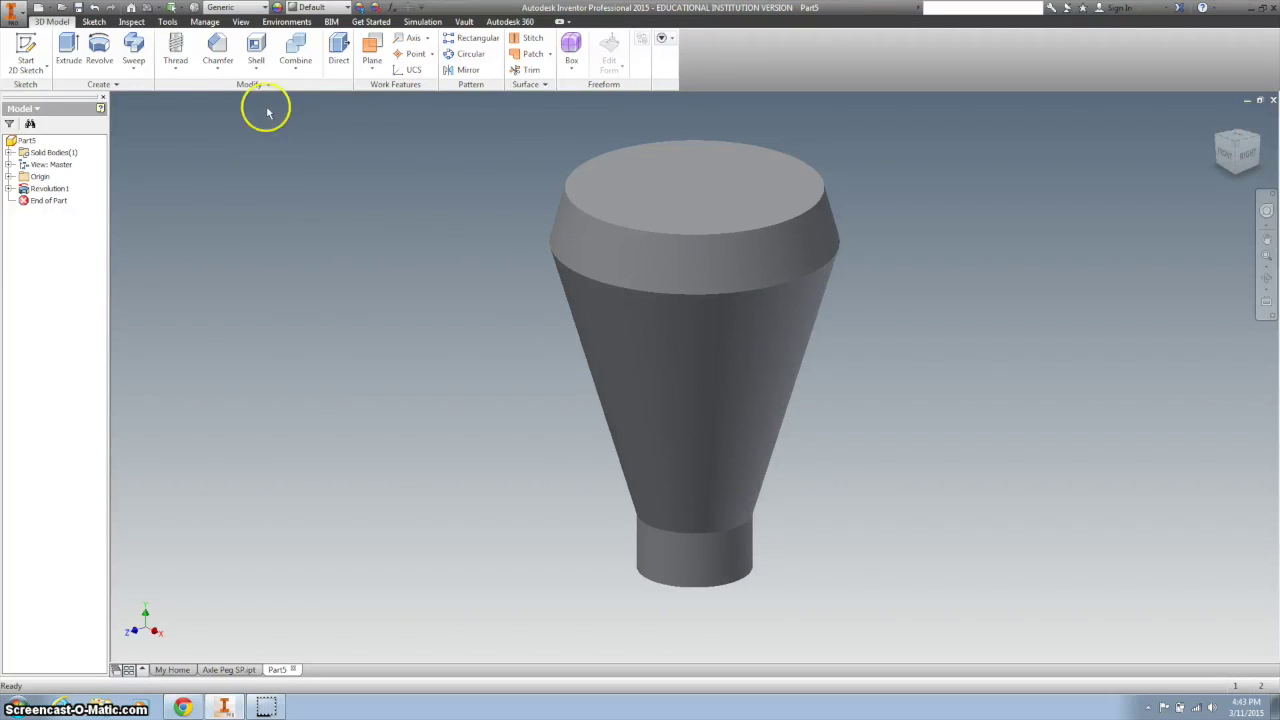
# Start a sketch on the solid's flat top face and project the face's outer circular edge
pyautogui.click(684, 181)
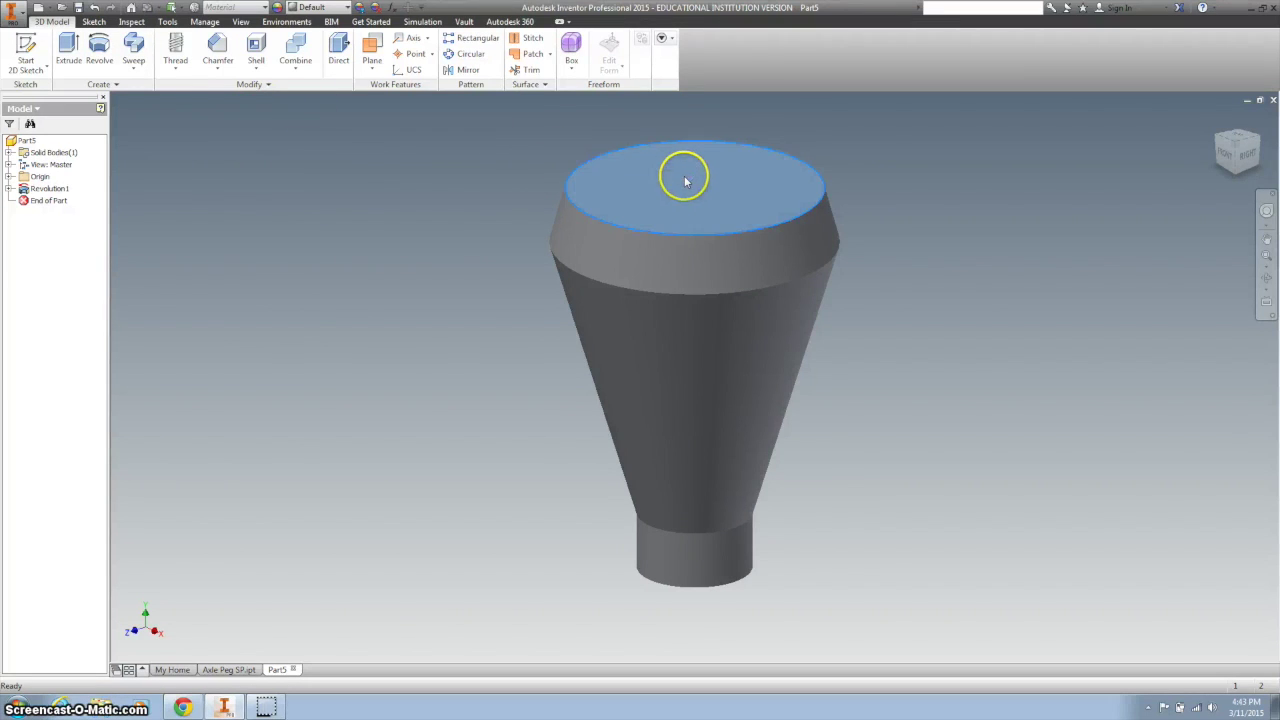
pyautogui.press('s')
pyautogui.click(264, 55)
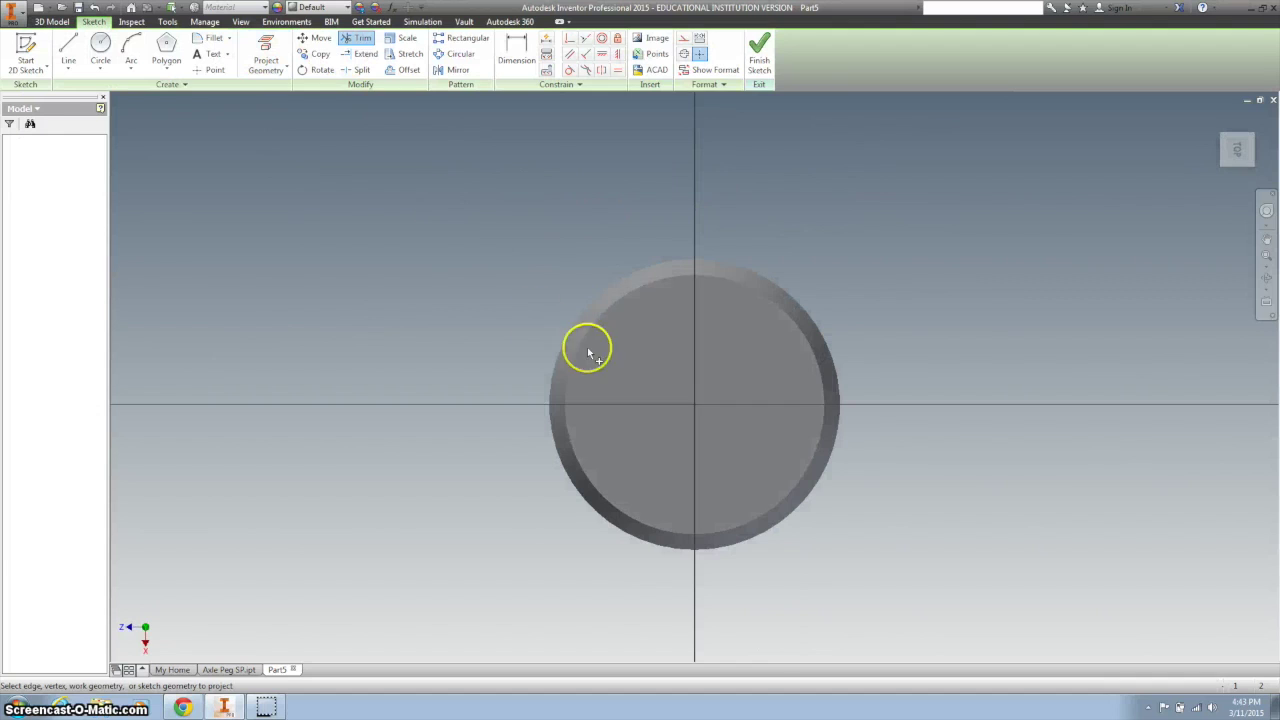
pyautogui.click(617, 343)
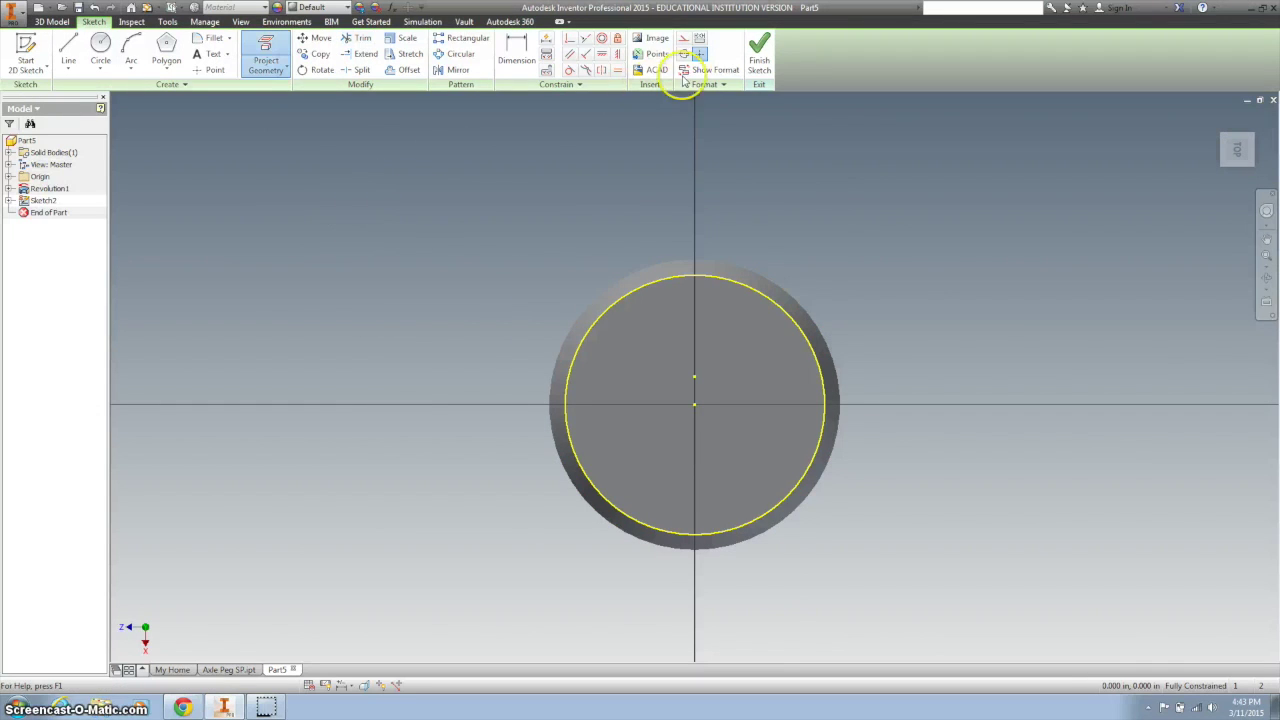
pyautogui.press('Escape')
# Place a sketch point at the centre of the projected circle and finish the sketch
pyautogui.scroll(-2, 536, 242)
pyautogui.click(213, 69)
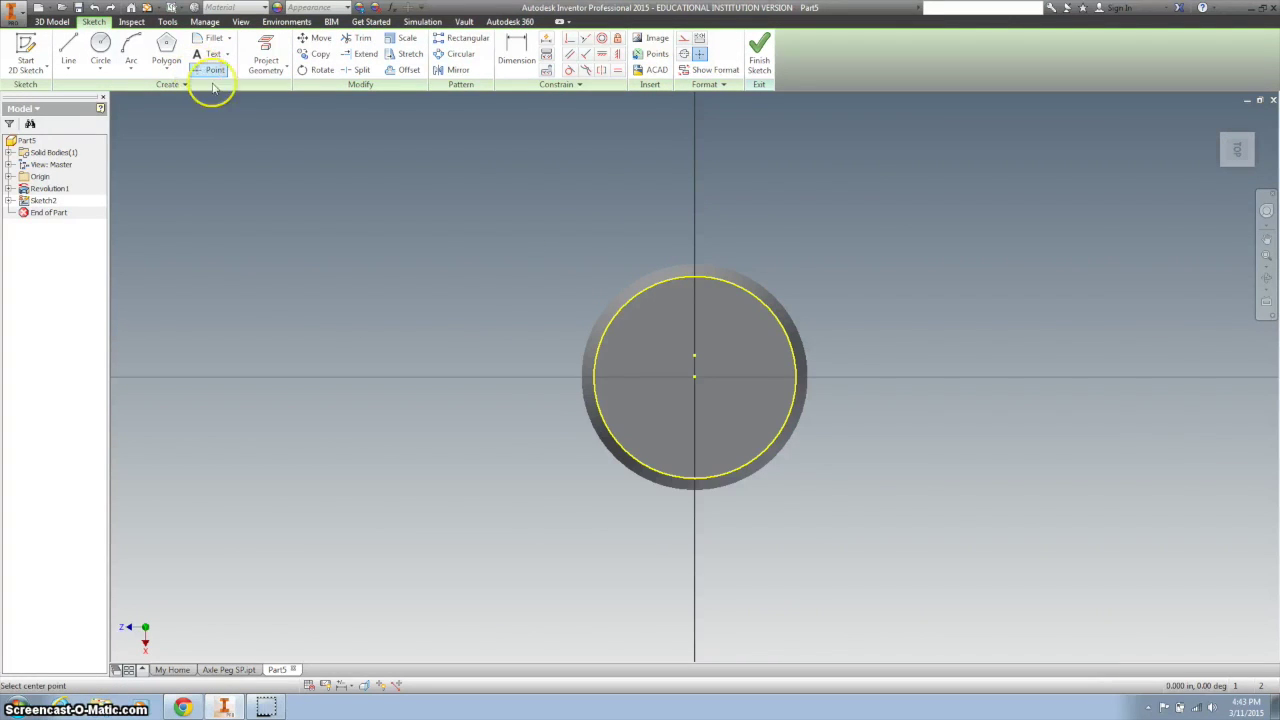
pyautogui.click(695, 377)
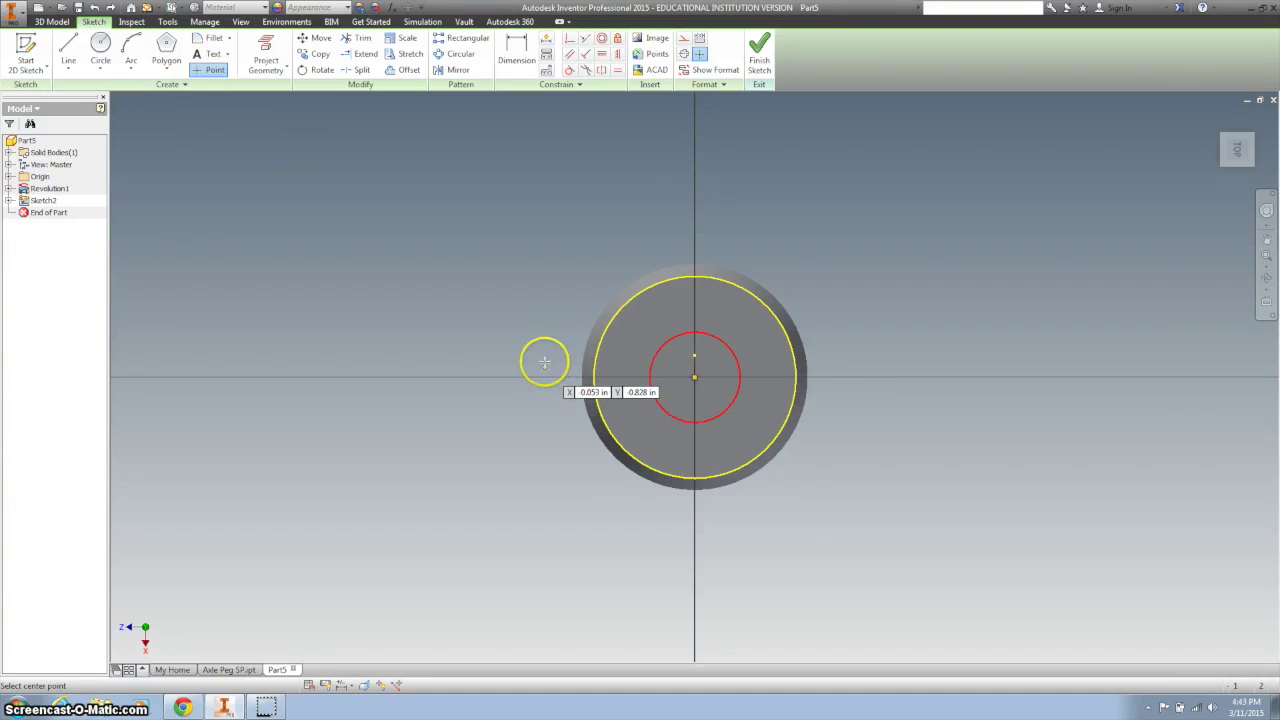
pyautogui.click(762, 61)
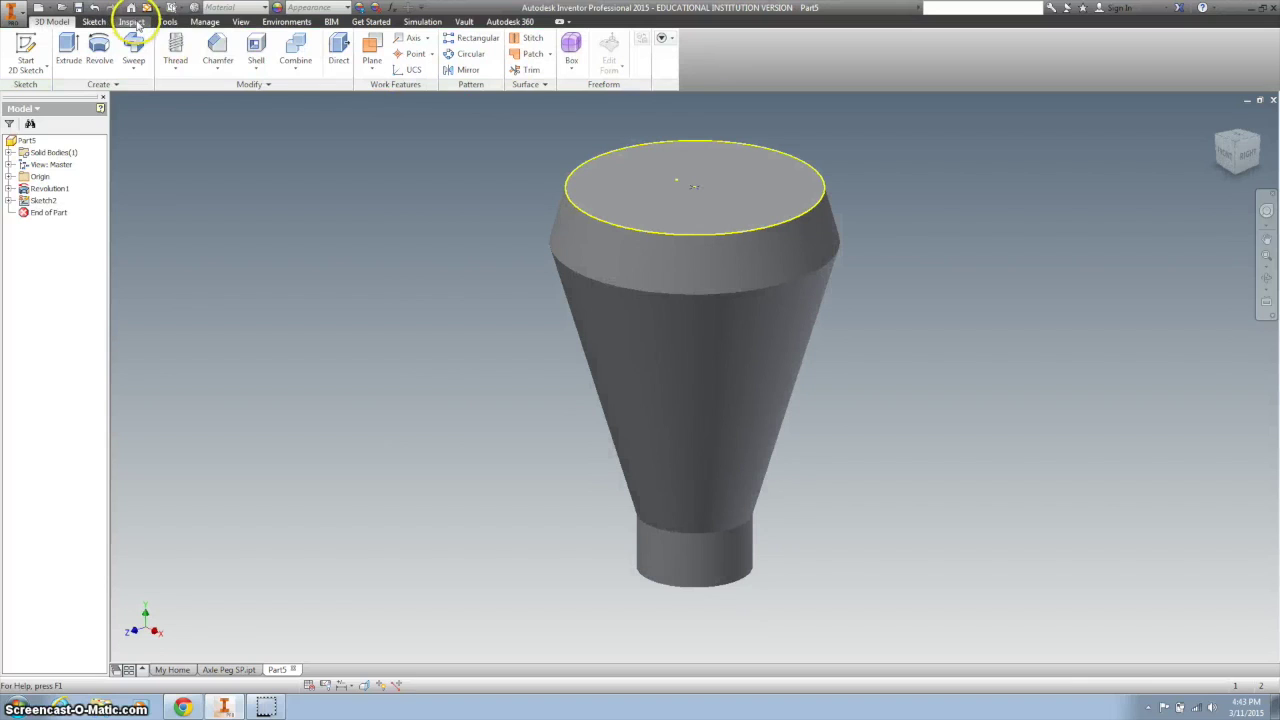
# Start a counterbored hole at the top face's centre point with a 0.875 in counterbore diameter and 0.375 in counterbore depth
pyautogui.click(177, 69)
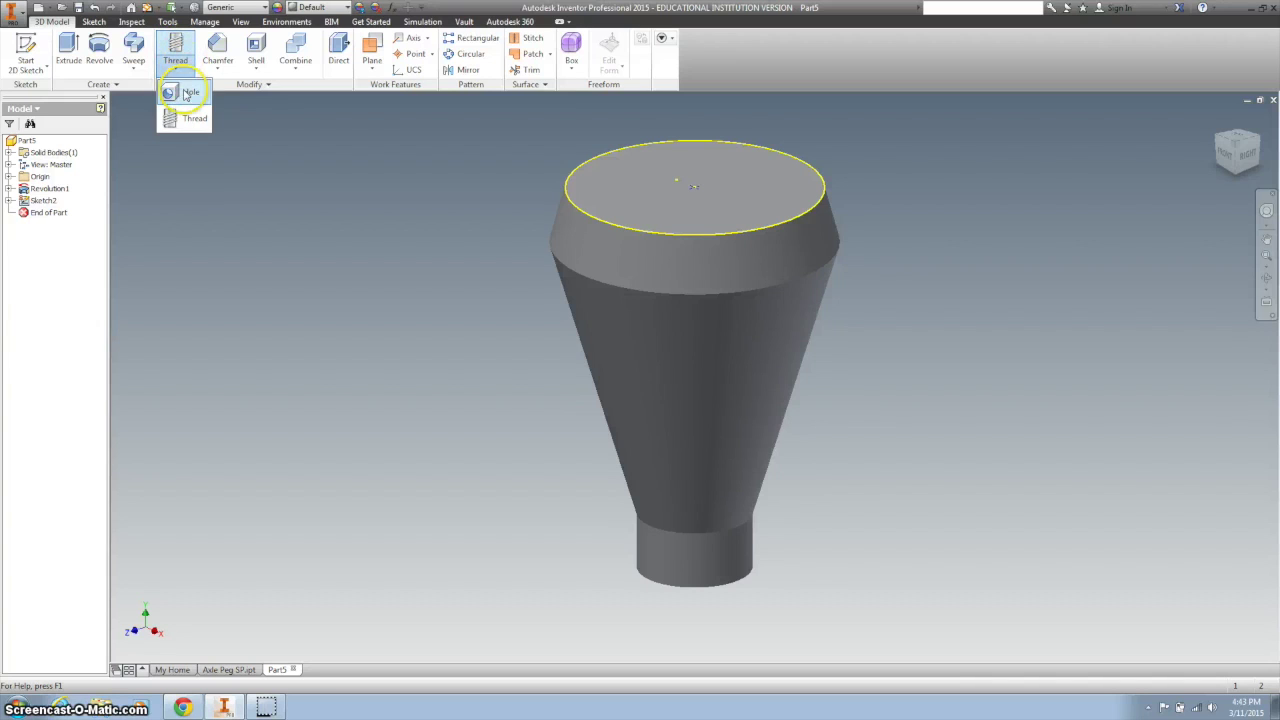
pyautogui.click(184, 93)
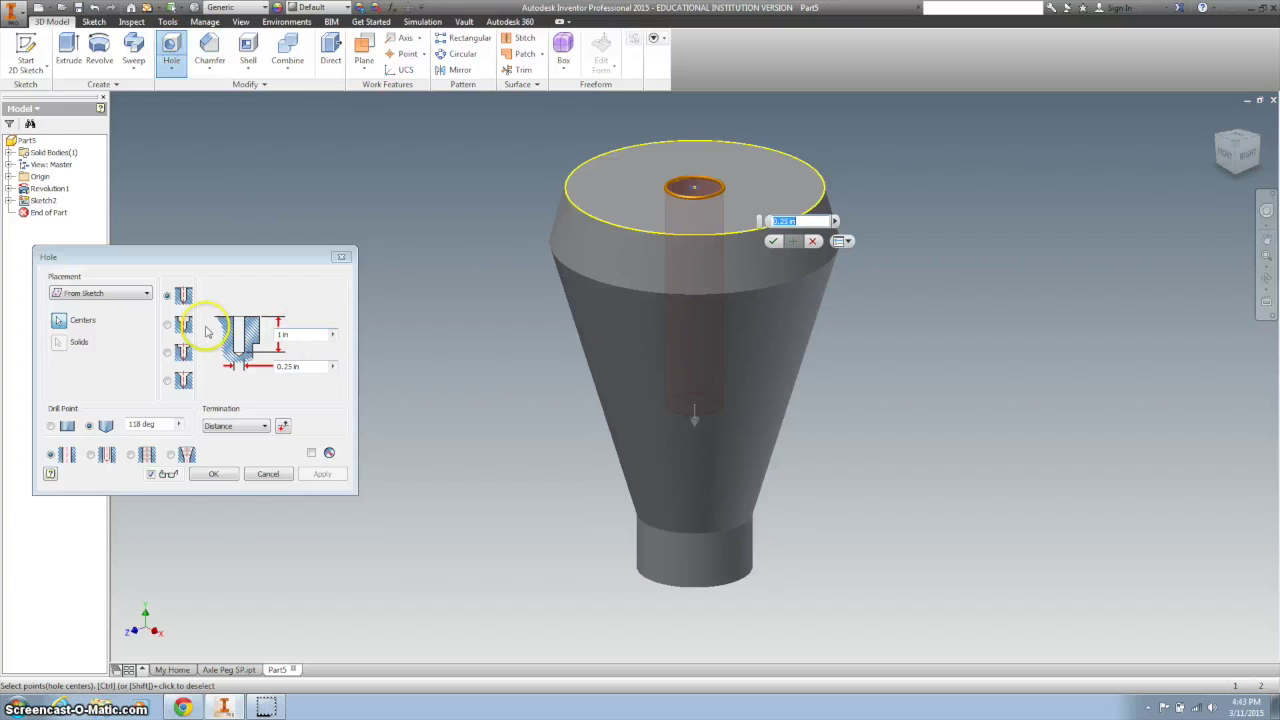
pyautogui.click(169, 325)
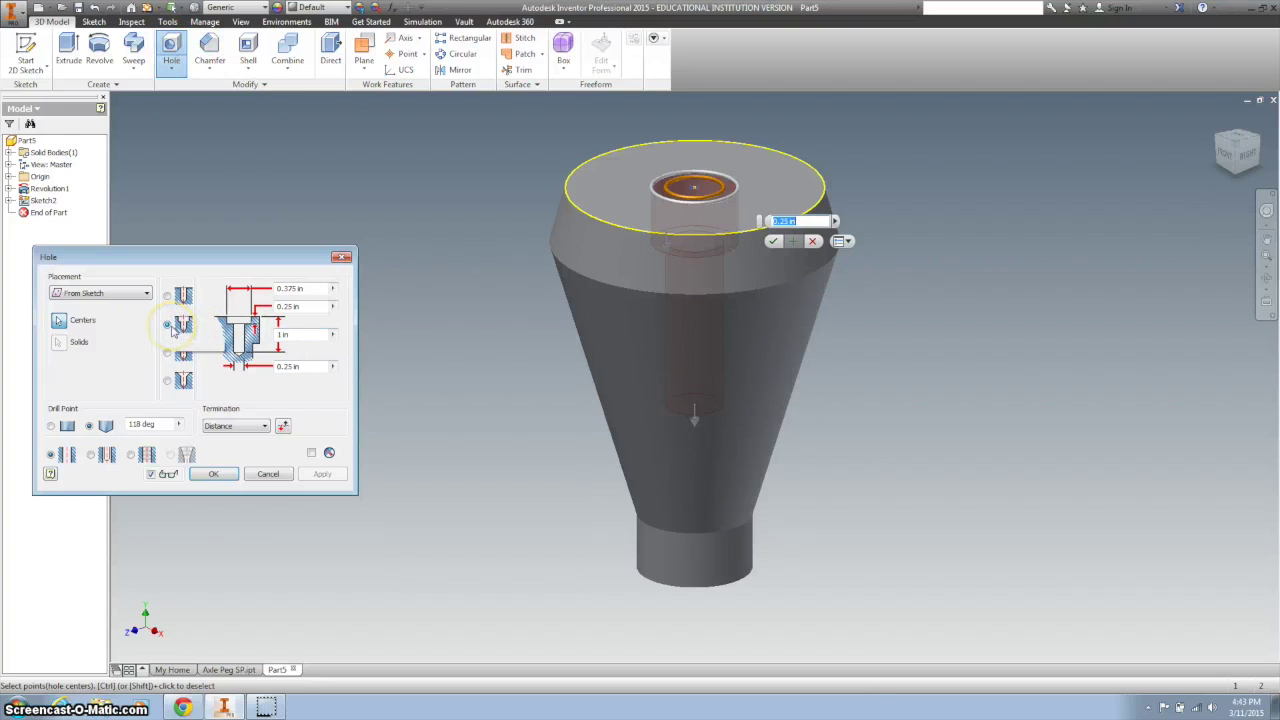
pyautogui.click(422, 311)
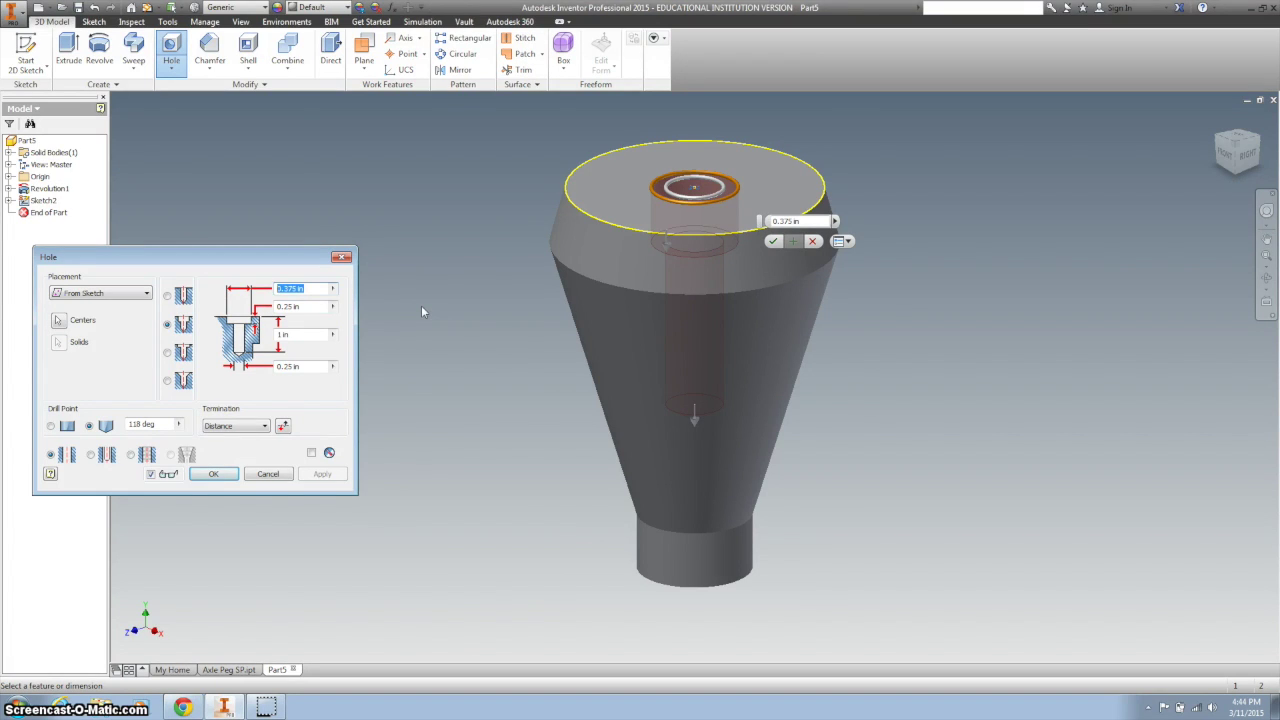
pyautogui.write('0.875')
pyautogui.moveTo(322, 306); pyautogui.dragTo(276, 314)
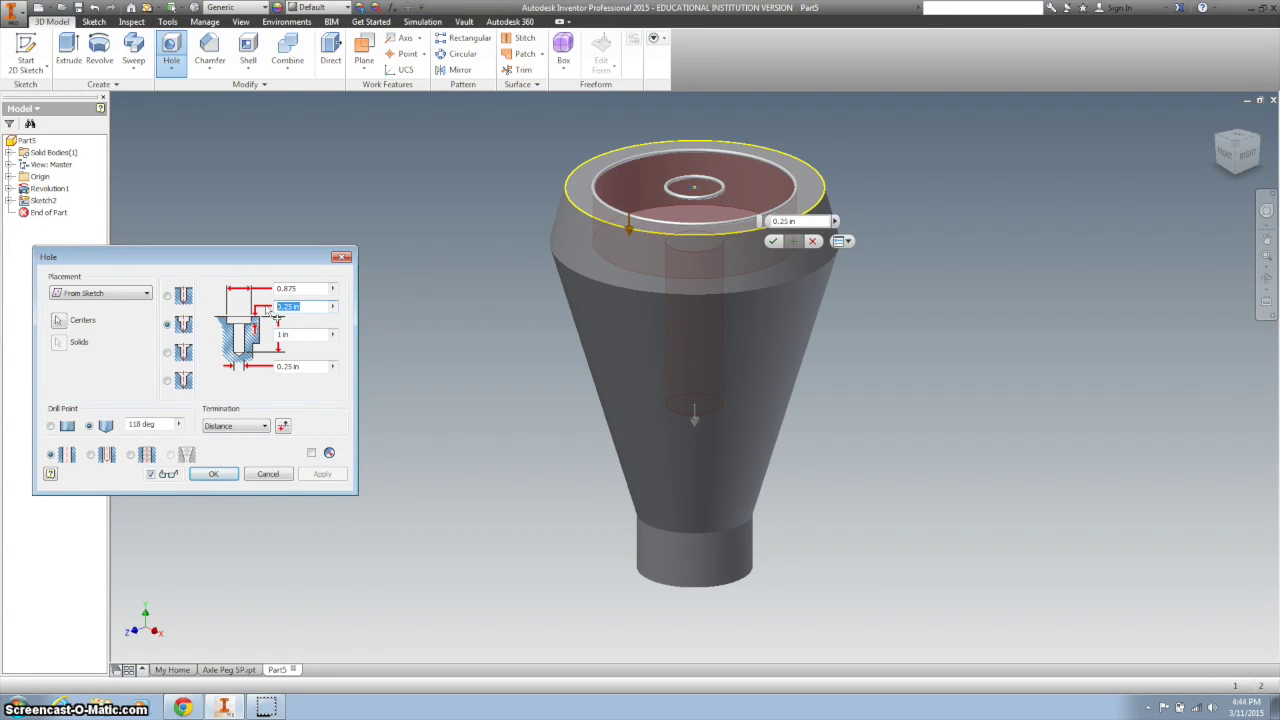
pyautogui.write('0.375')
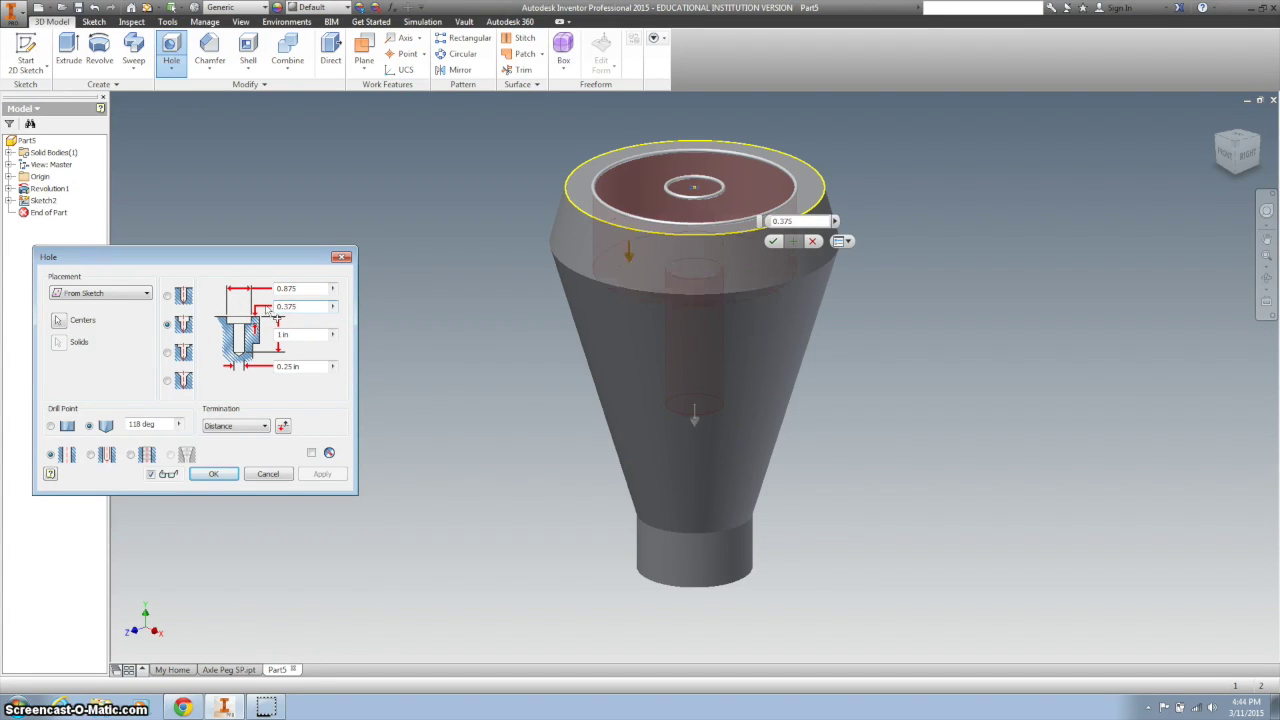
# Set the hole to 1.5 in deep and 0.375 in diameter with an angled drill point, and create it
pyautogui.click(326, 340)
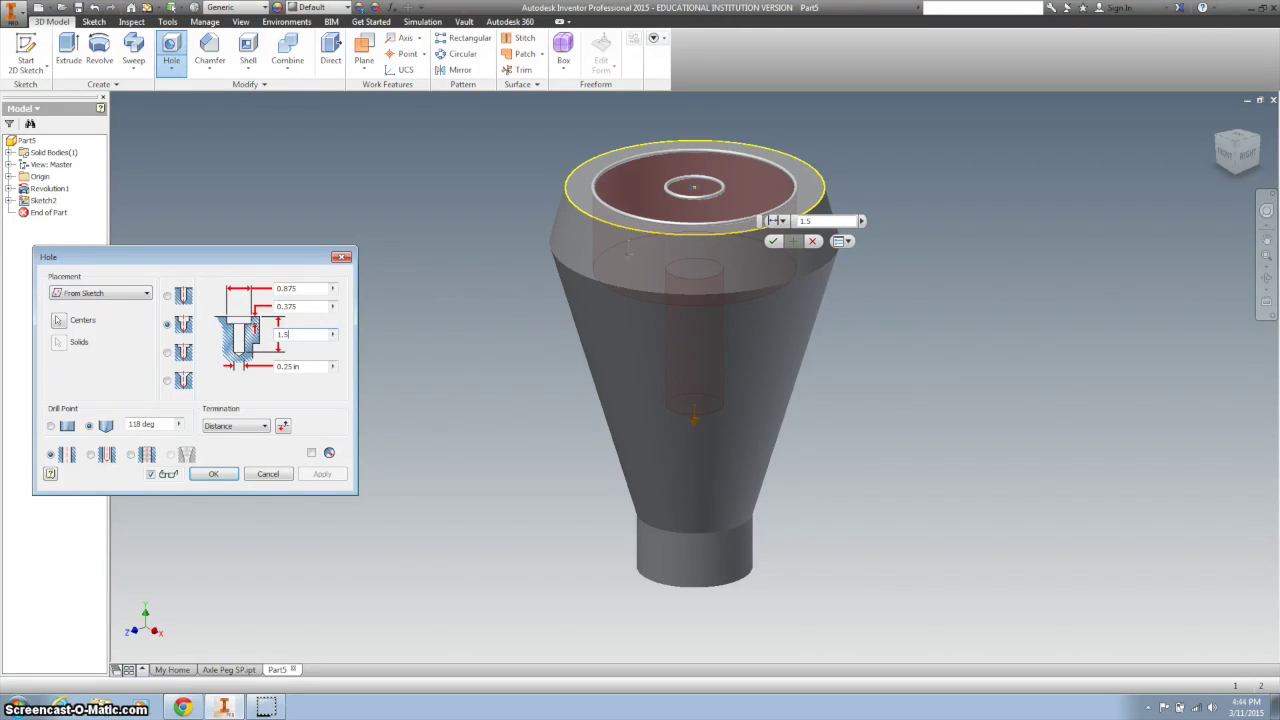
pyautogui.click(285, 366)
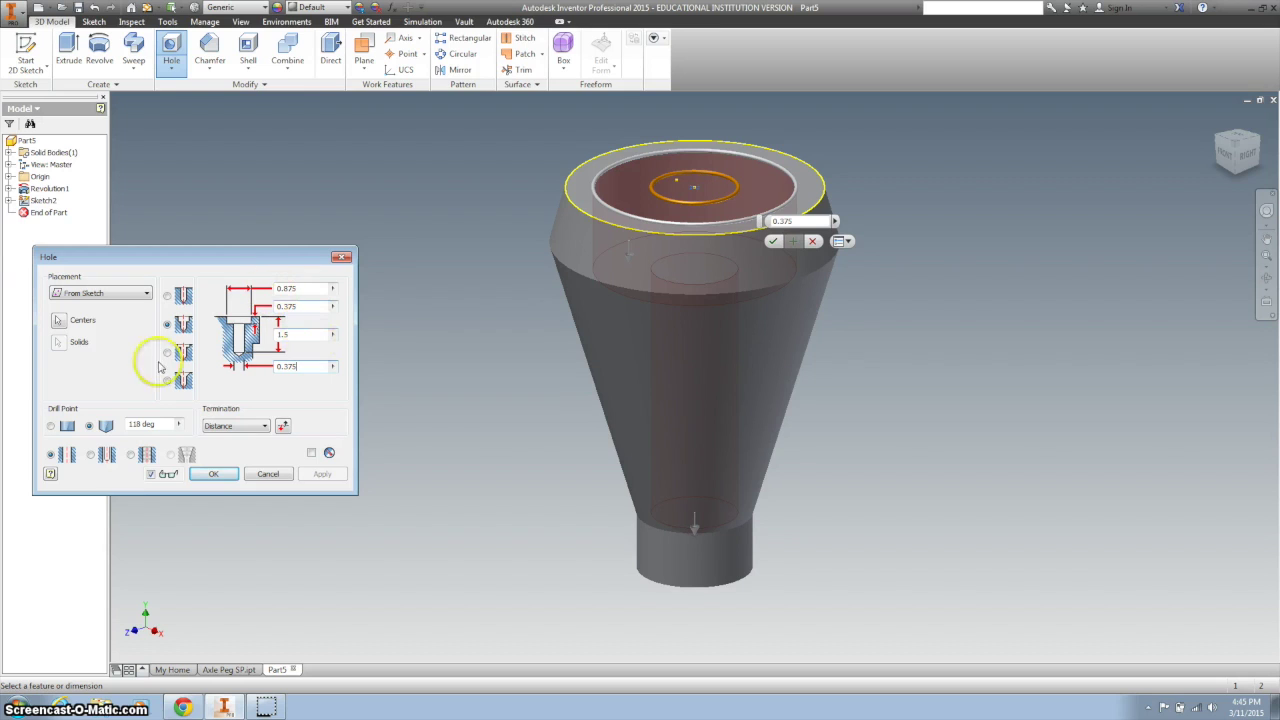
pyautogui.click(89, 426)
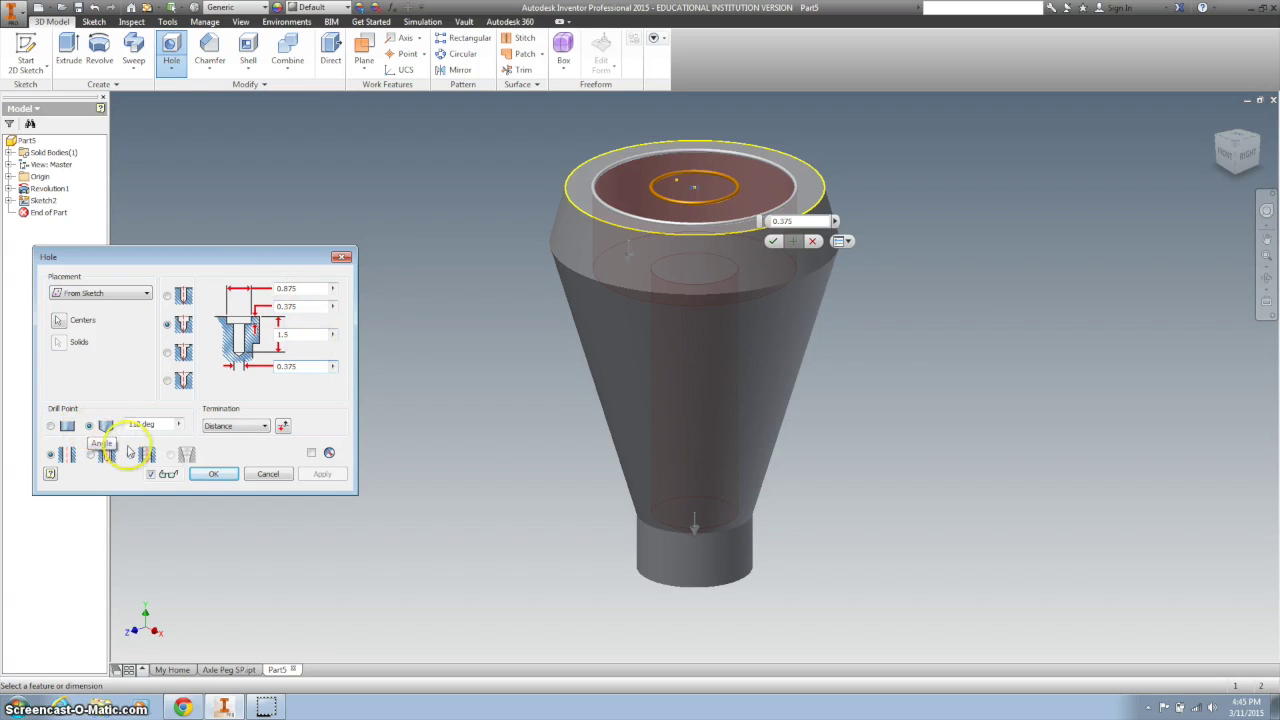
pyautogui.click(213, 476)
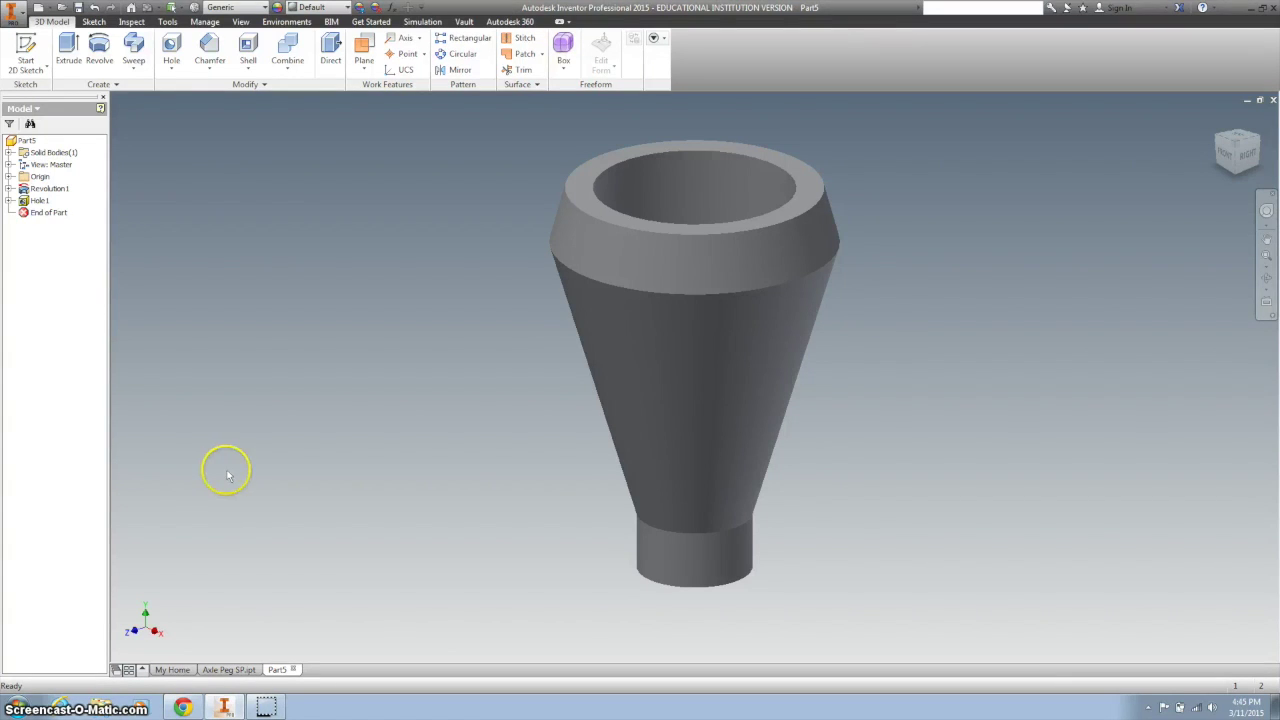
# Chamfer the circular edge of the narrow end's bottom face by distance and angle, 0.01 in at 45 degrees
pyautogui.click(1233, 178)
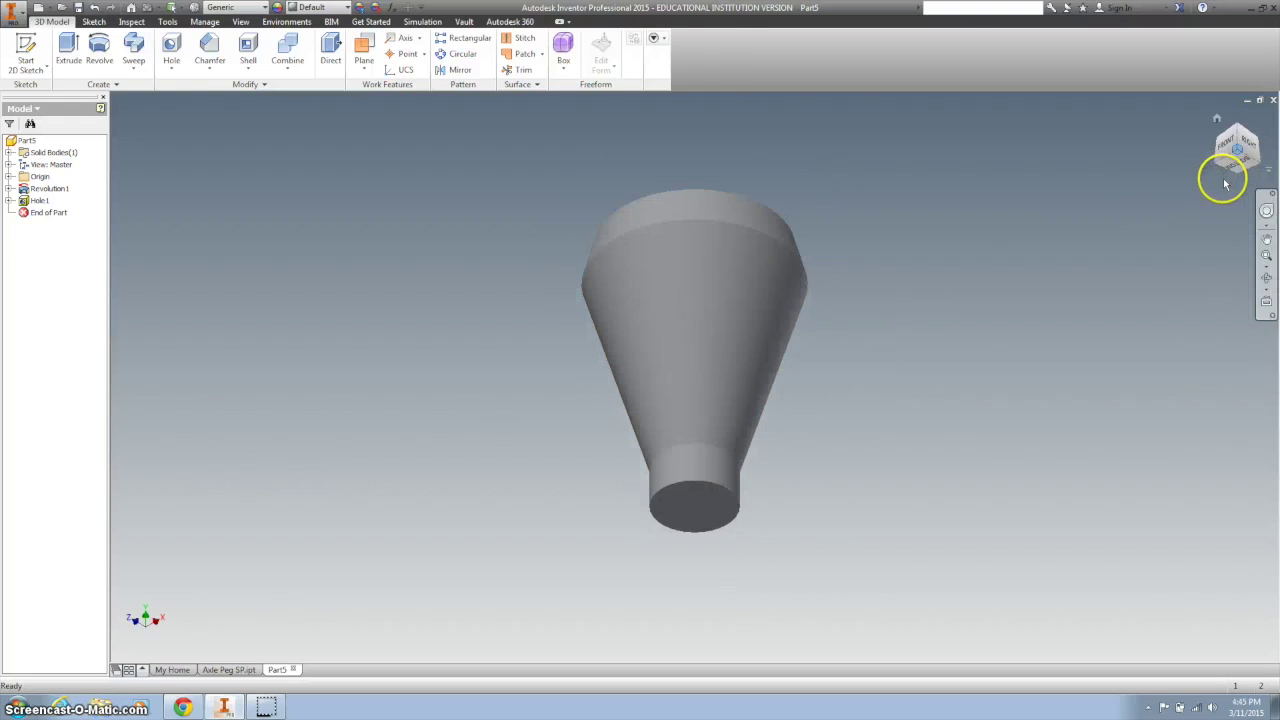
pyautogui.click(210, 48)
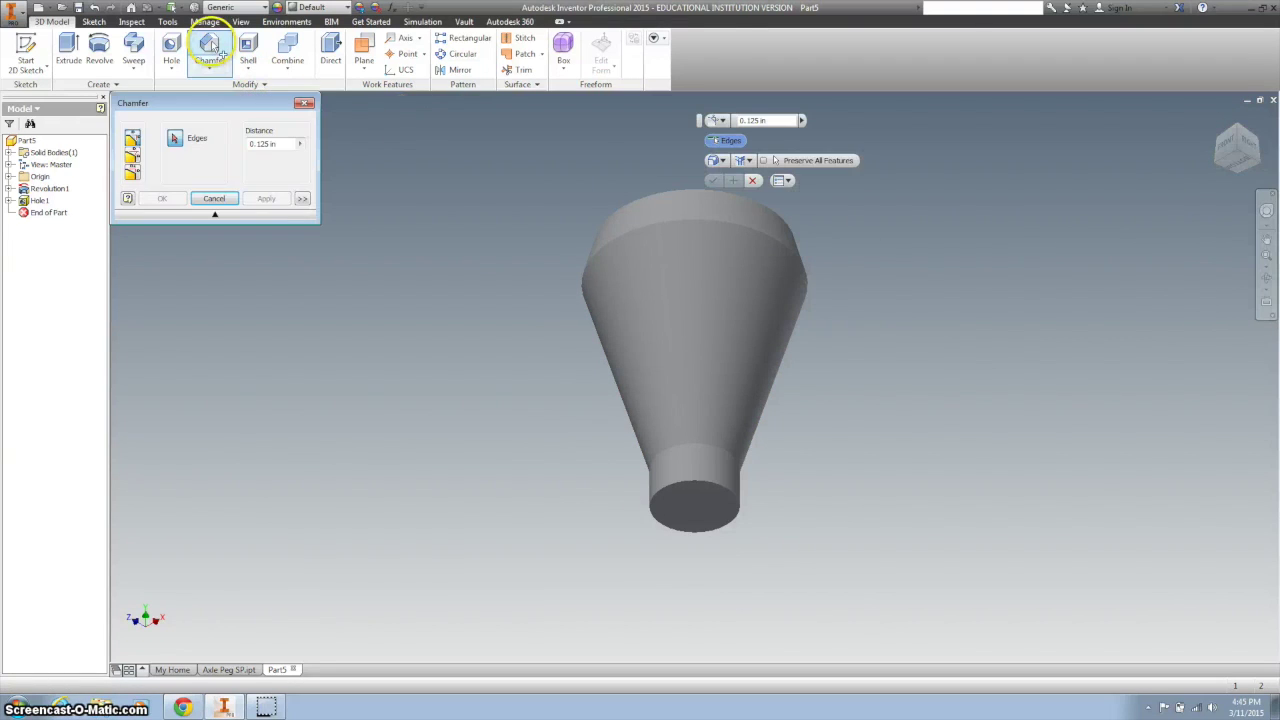
pyautogui.click(132, 157)
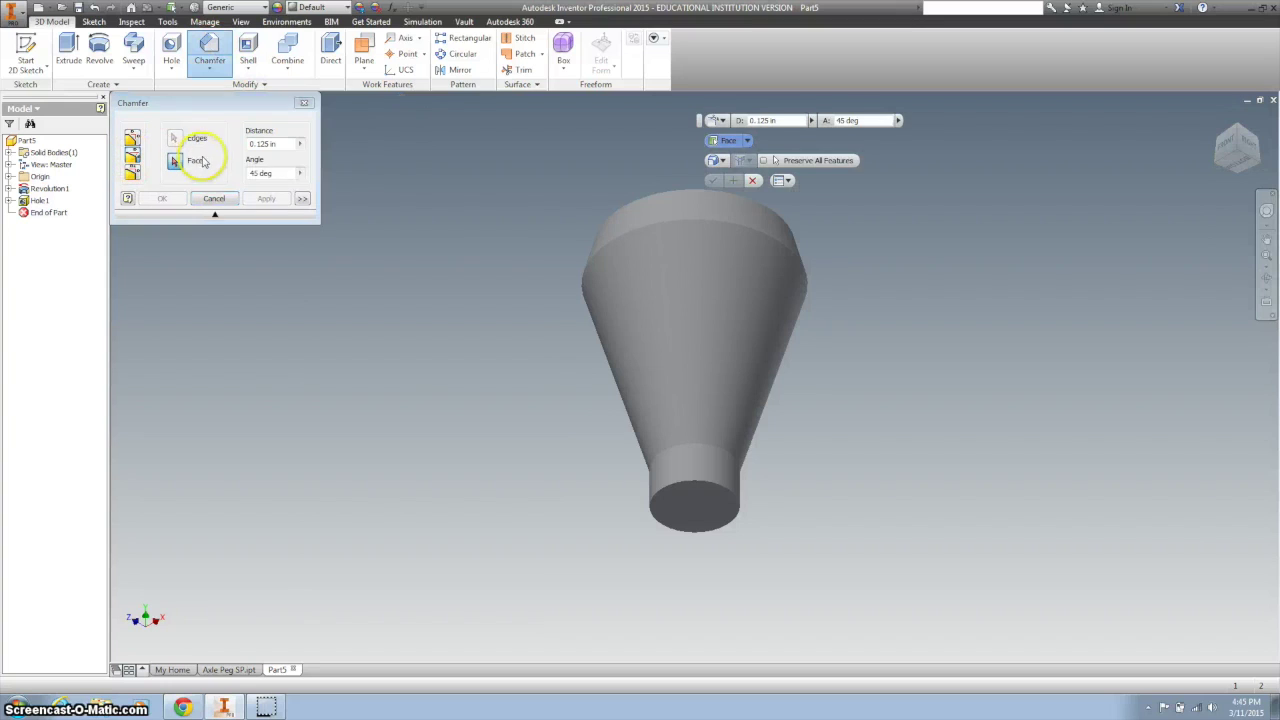
pyautogui.moveTo(285, 143); pyautogui.dragTo(214, 141)
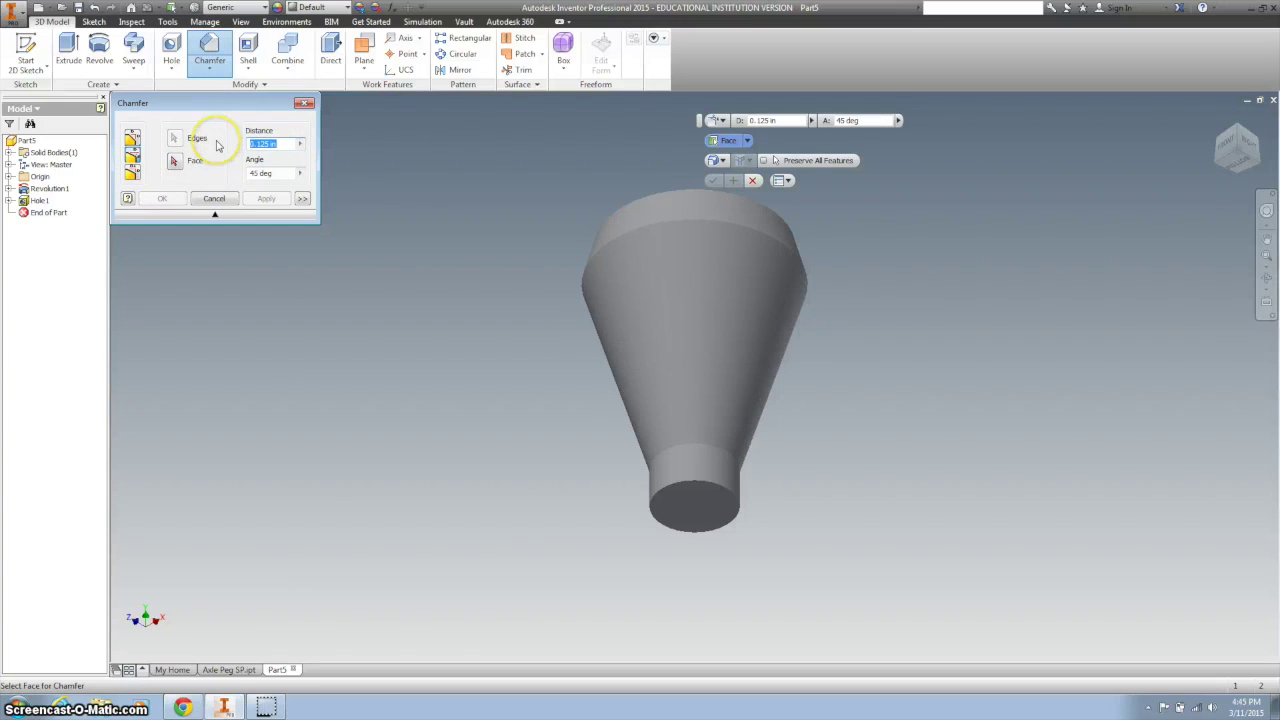
pyautogui.write('.01')
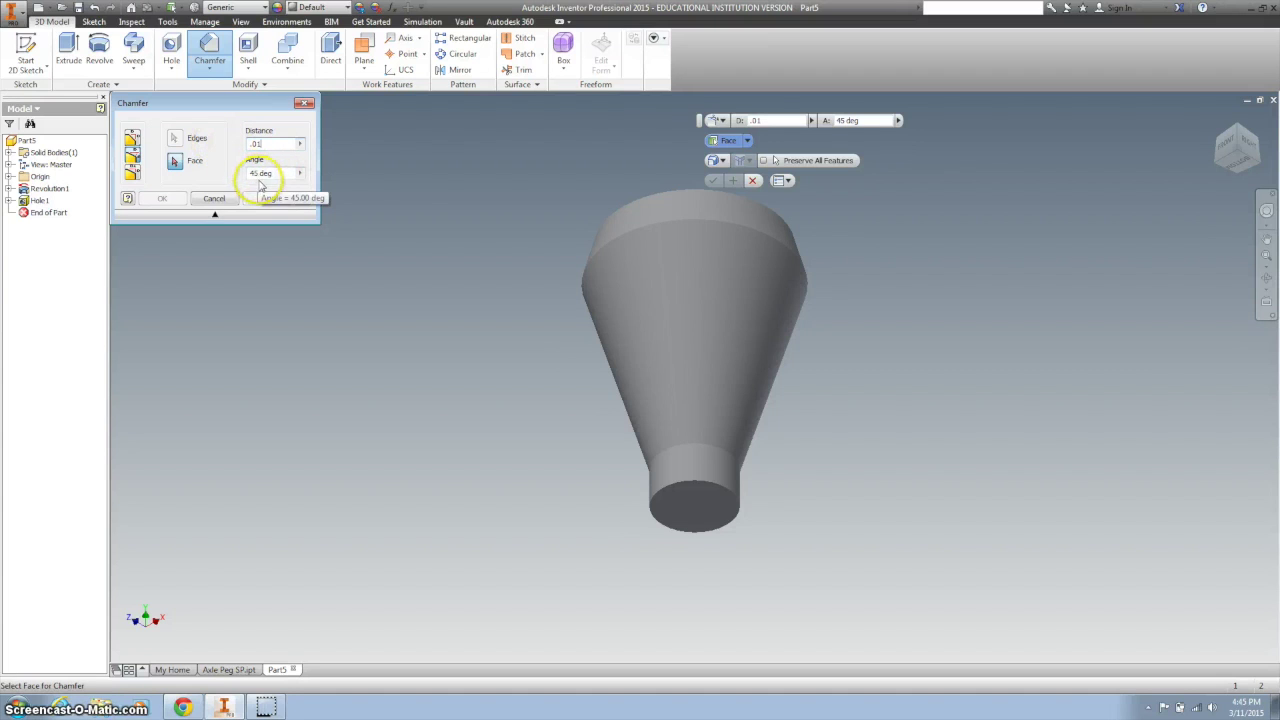
pyautogui.click(694, 490)
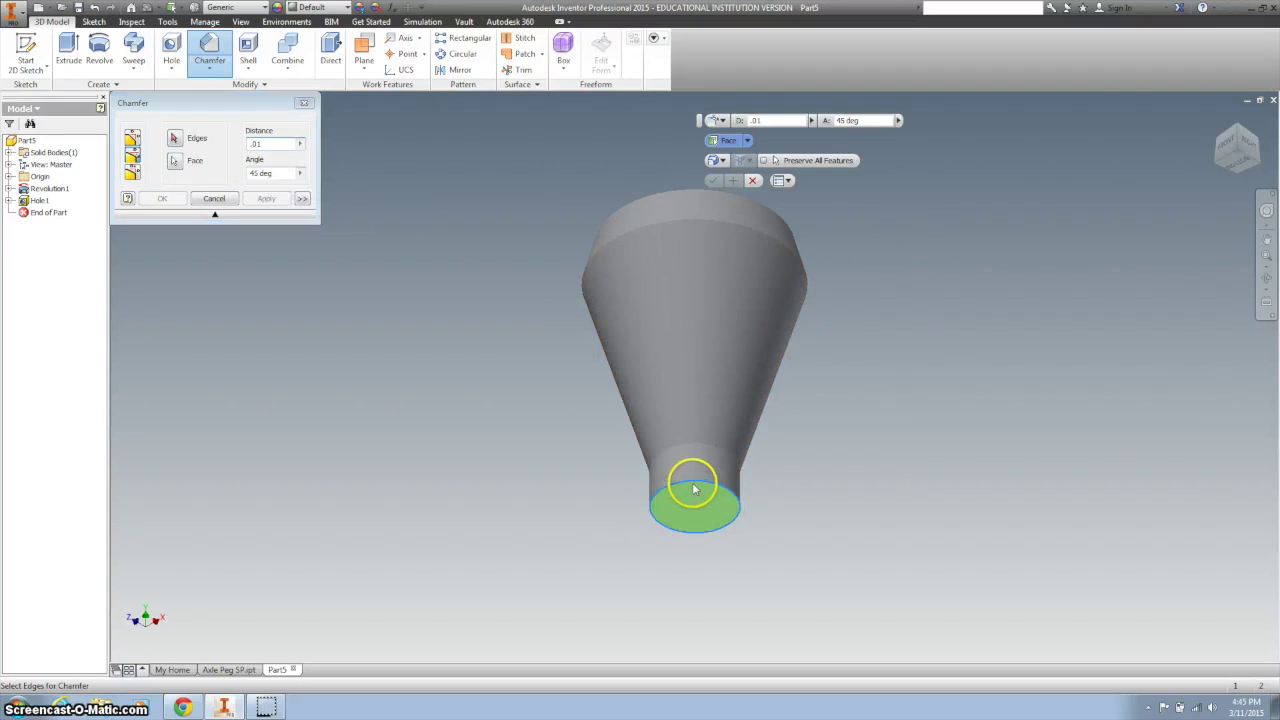
pyautogui.click(694, 489)
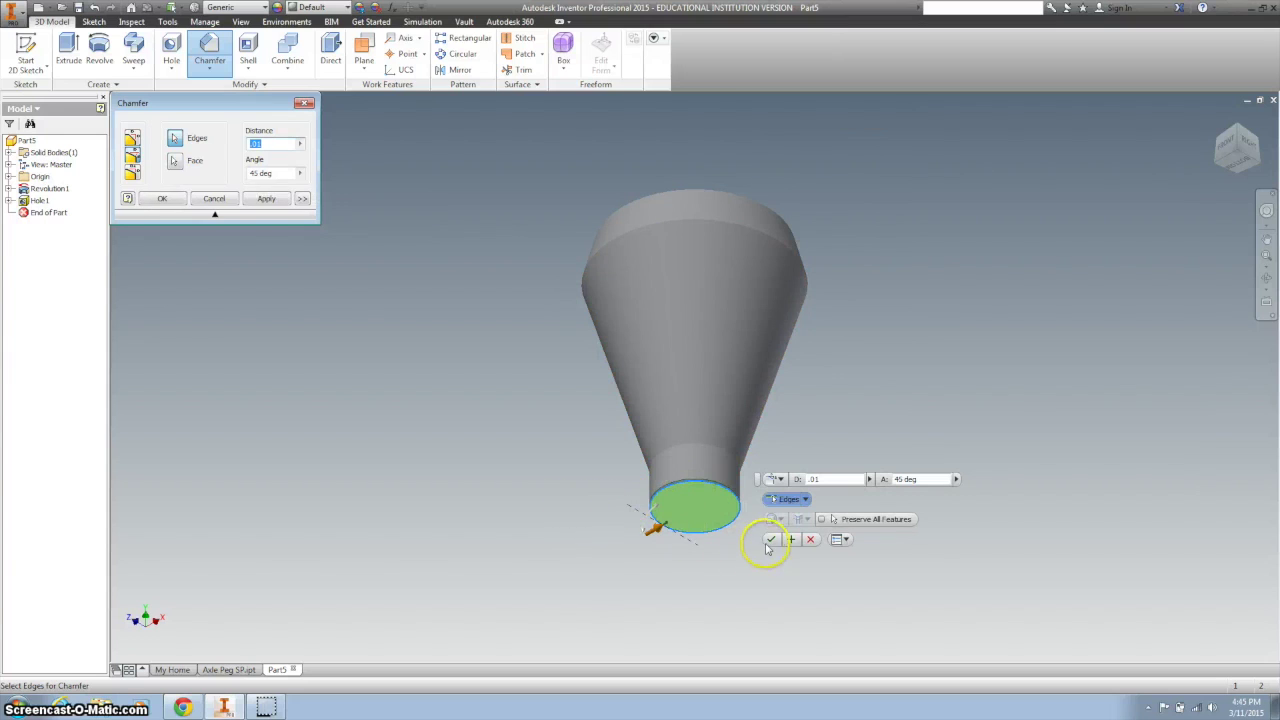
pyautogui.click(771, 539)
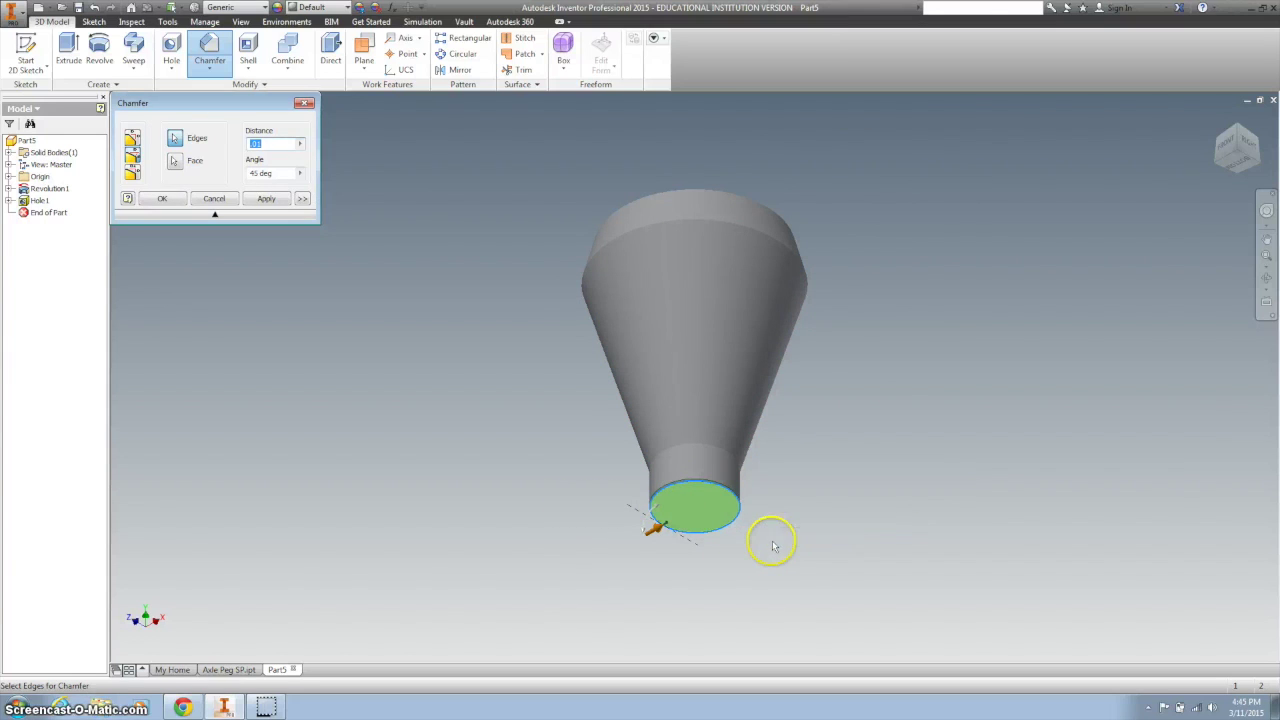
pyautogui.click(1214, 116)
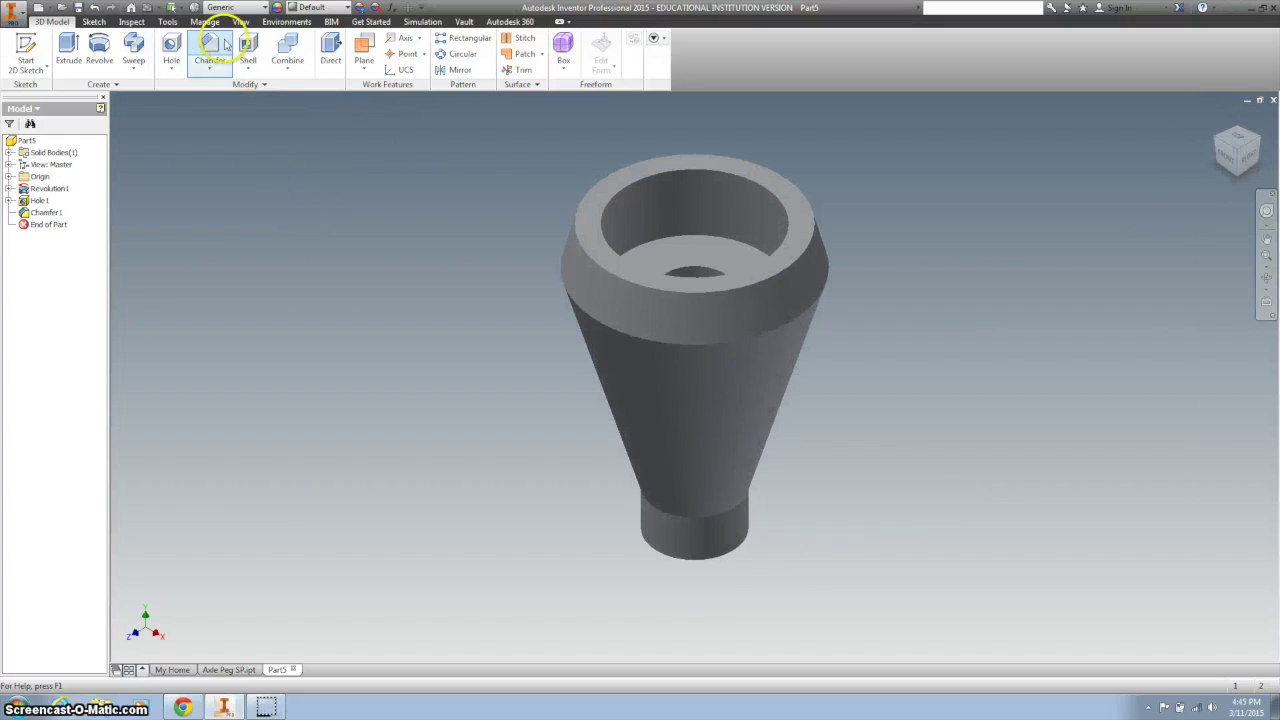
# Assign the ABS Plastic material to the part
pyautogui.click(240, 7)
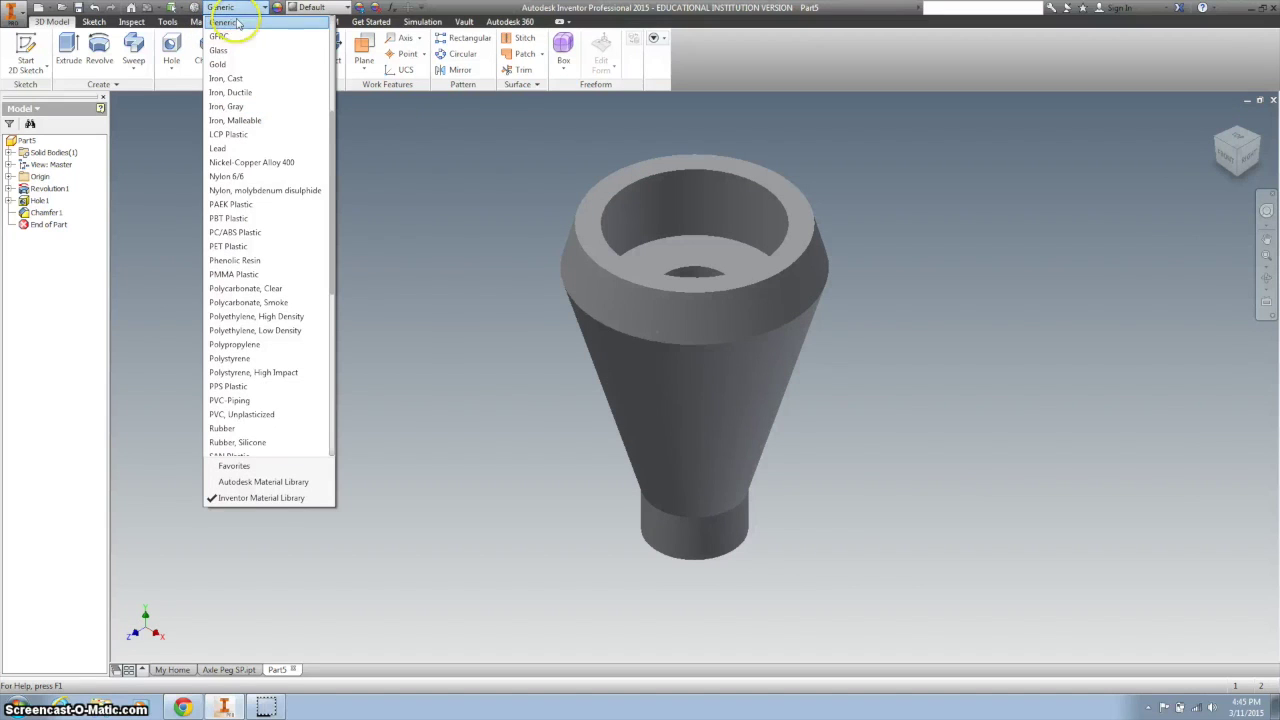
pyautogui.click(340, 36)
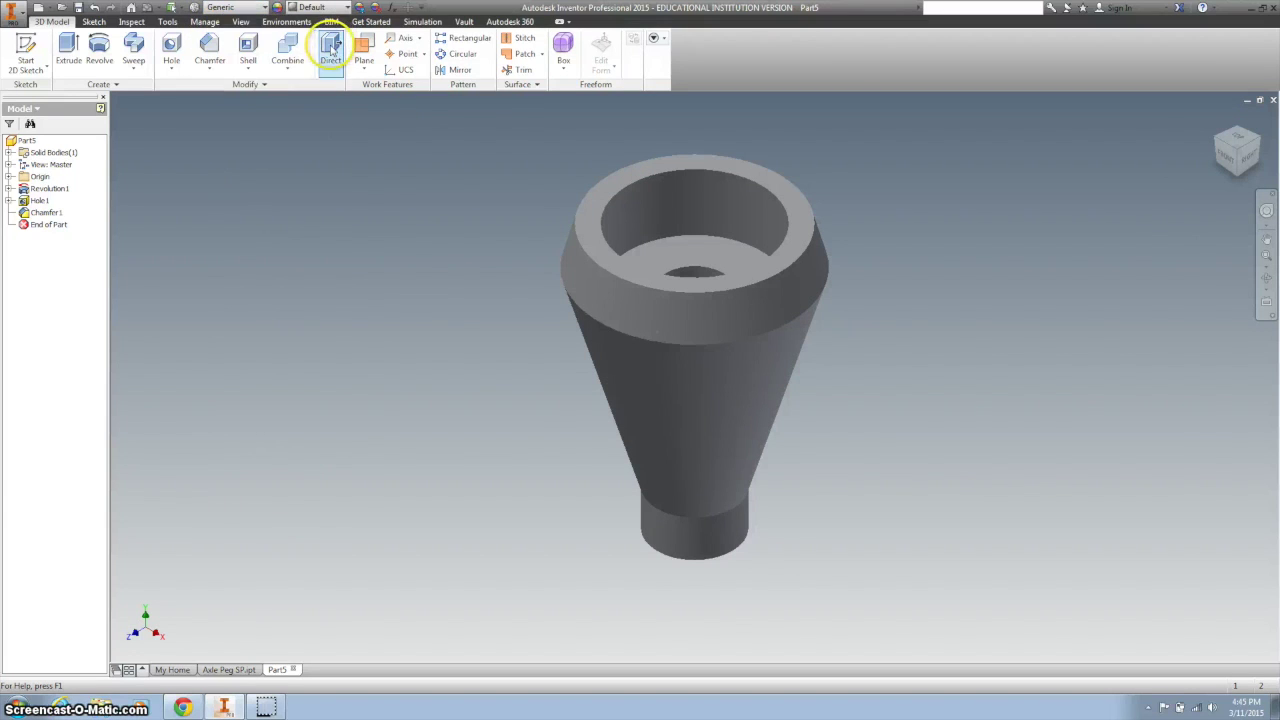
pyautogui.click(262, 8)
pyautogui.scroll(5, 329, 100)
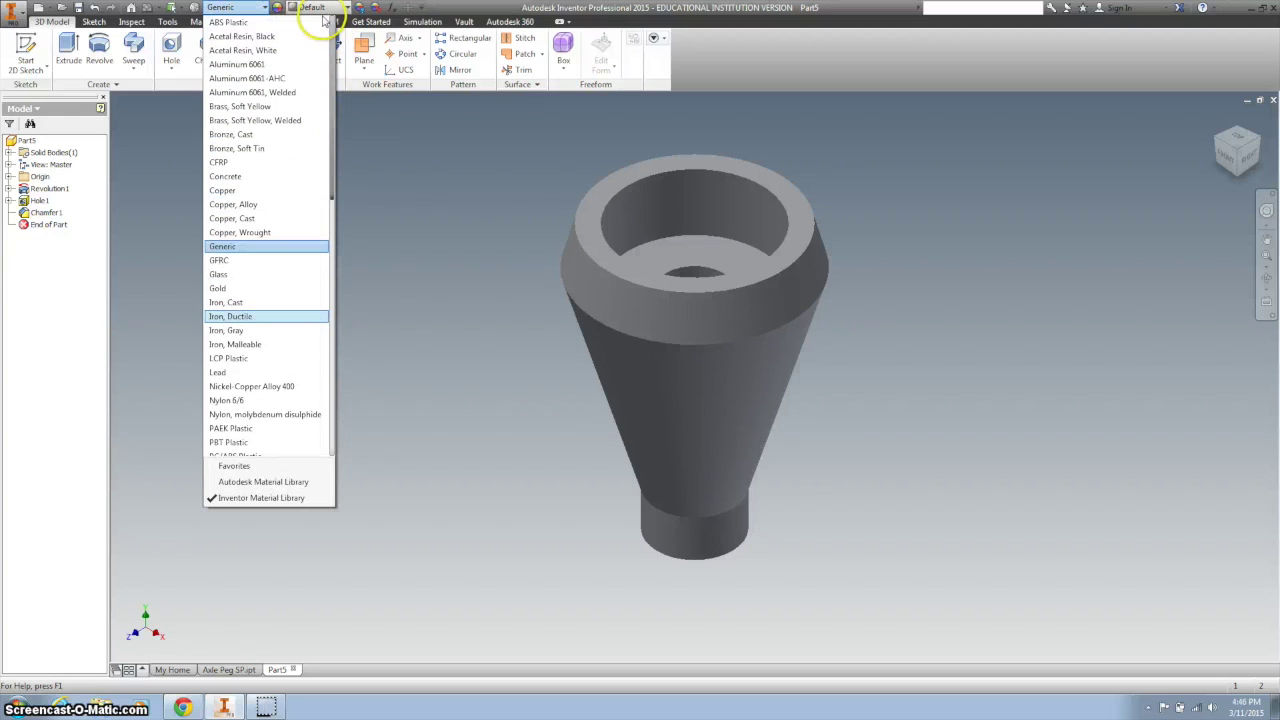
pyautogui.click(232, 22)
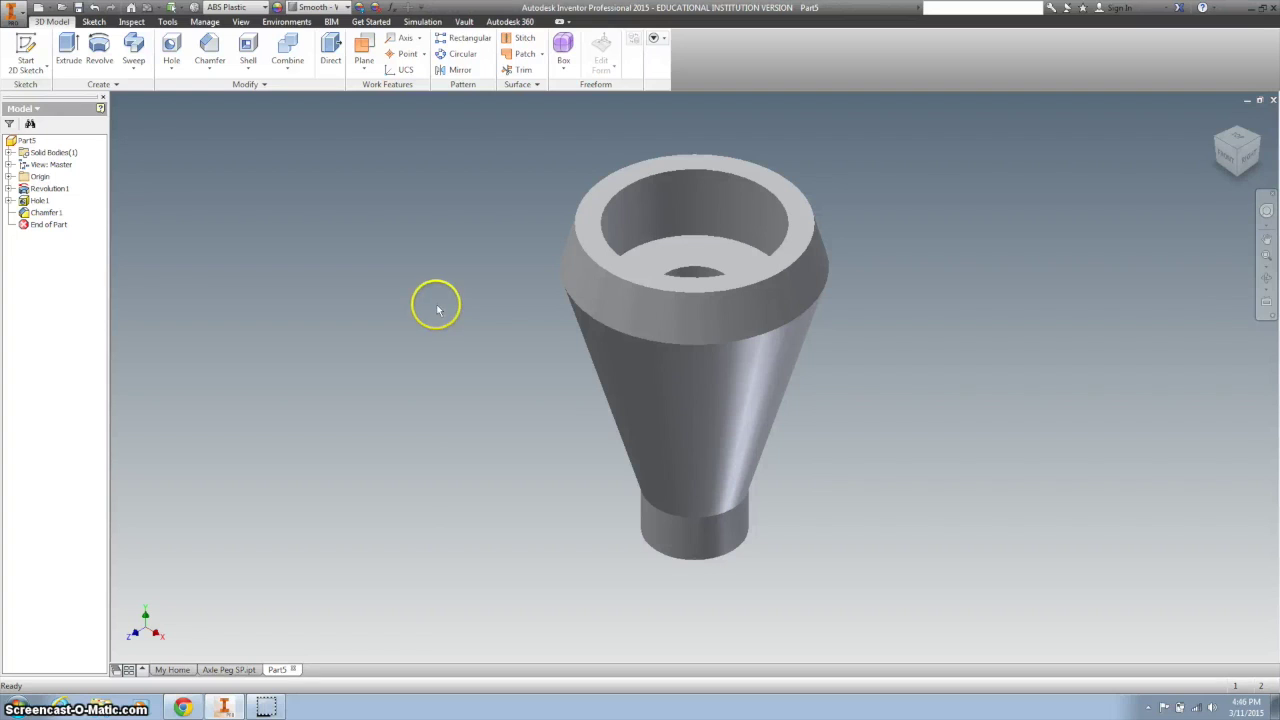
# Save the part under the name Stack SP in the Train folder
pyautogui.click(12, 14)
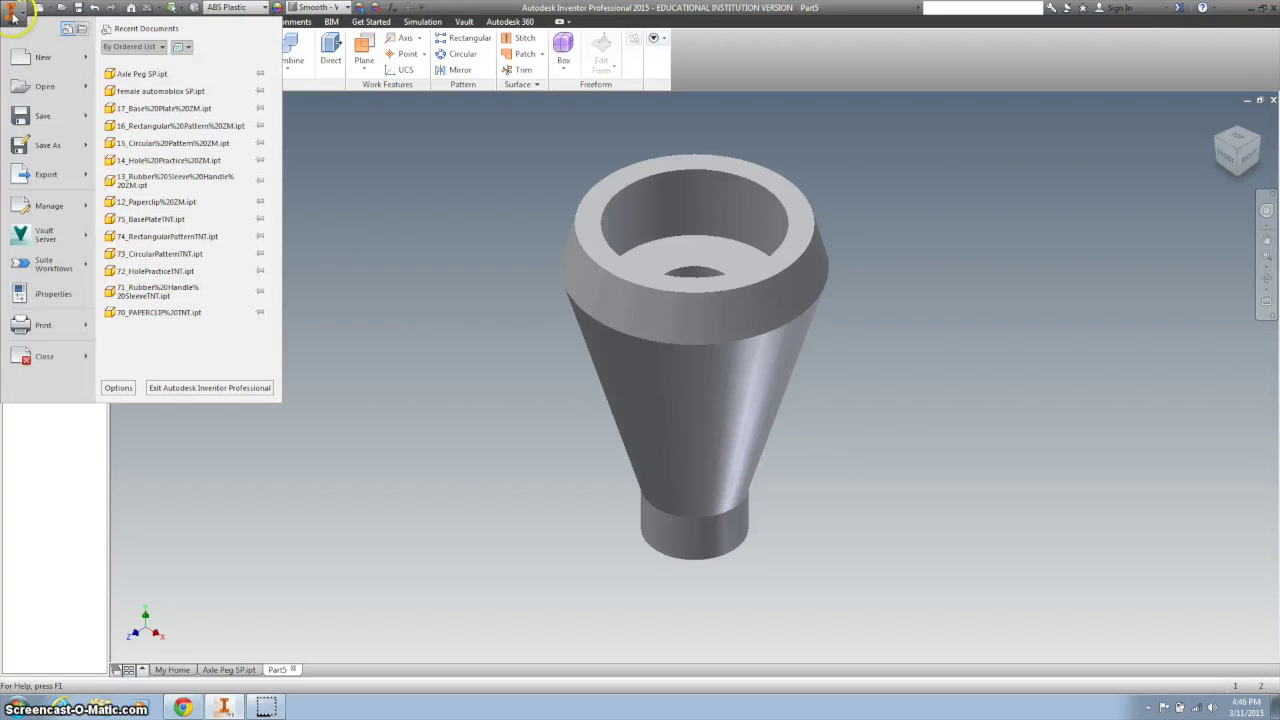
pyautogui.click(34, 143)
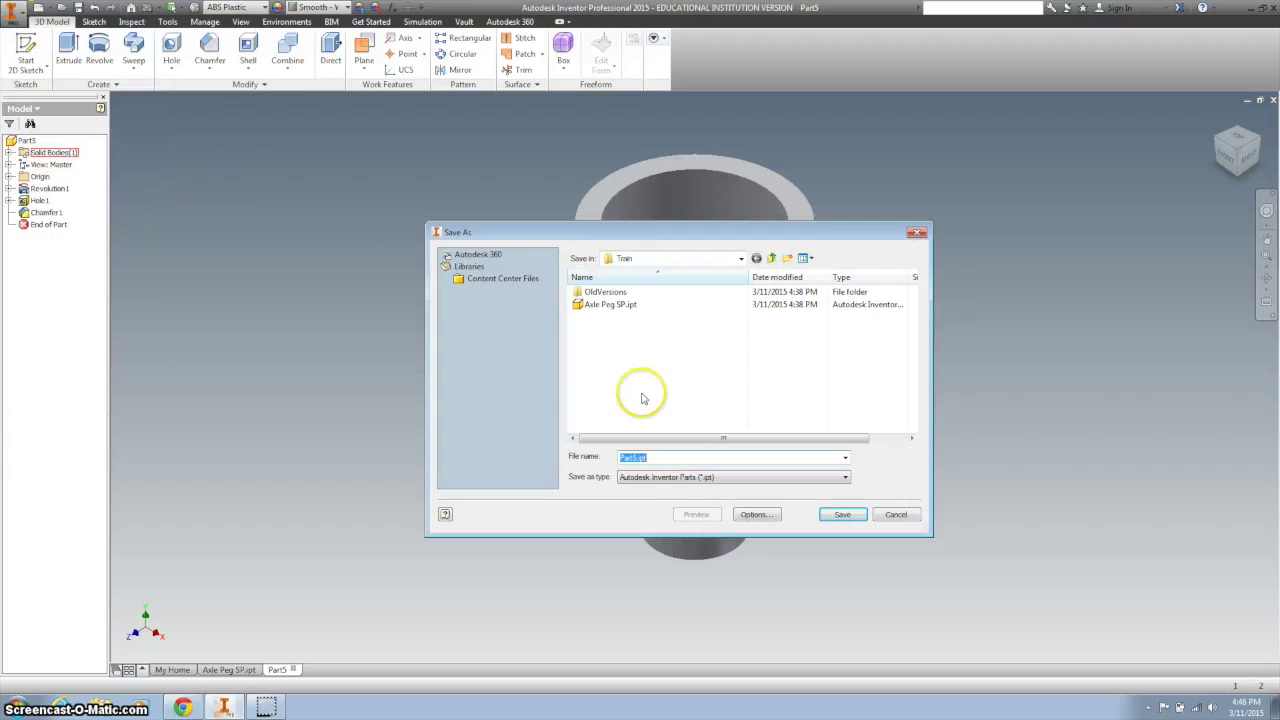
pyautogui.write('Stack SP')
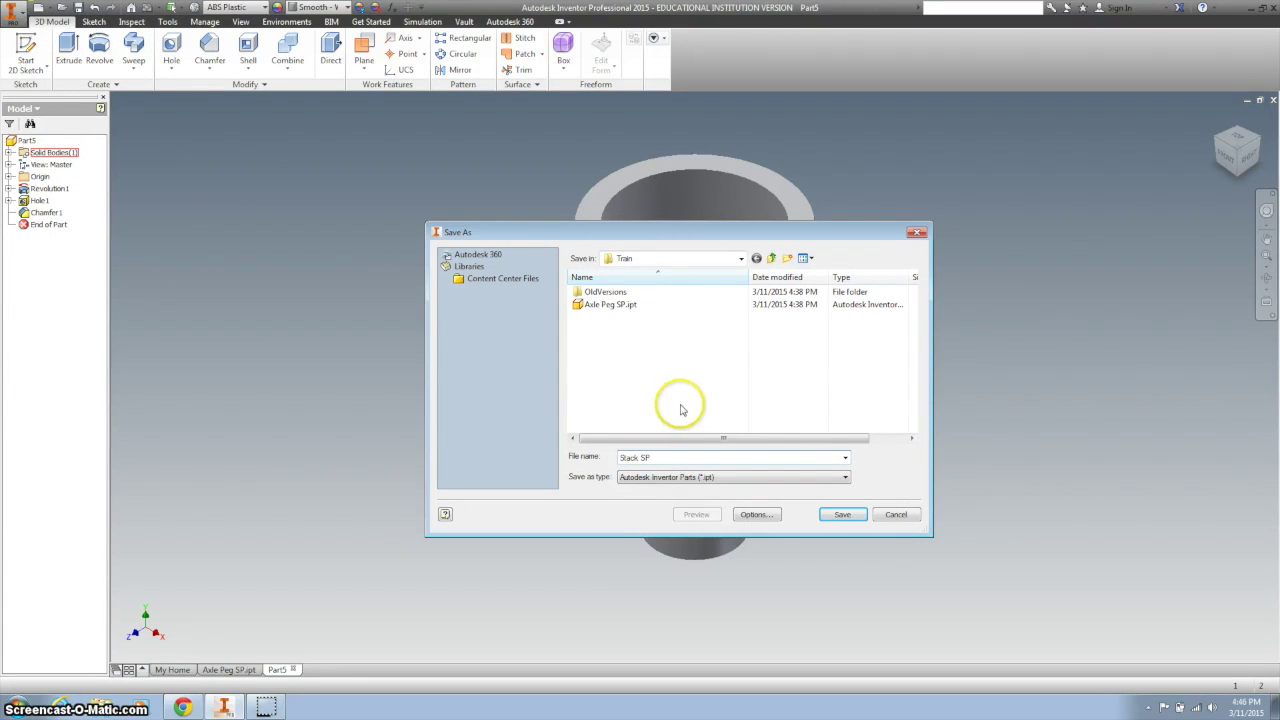
pyautogui.click(830, 513)
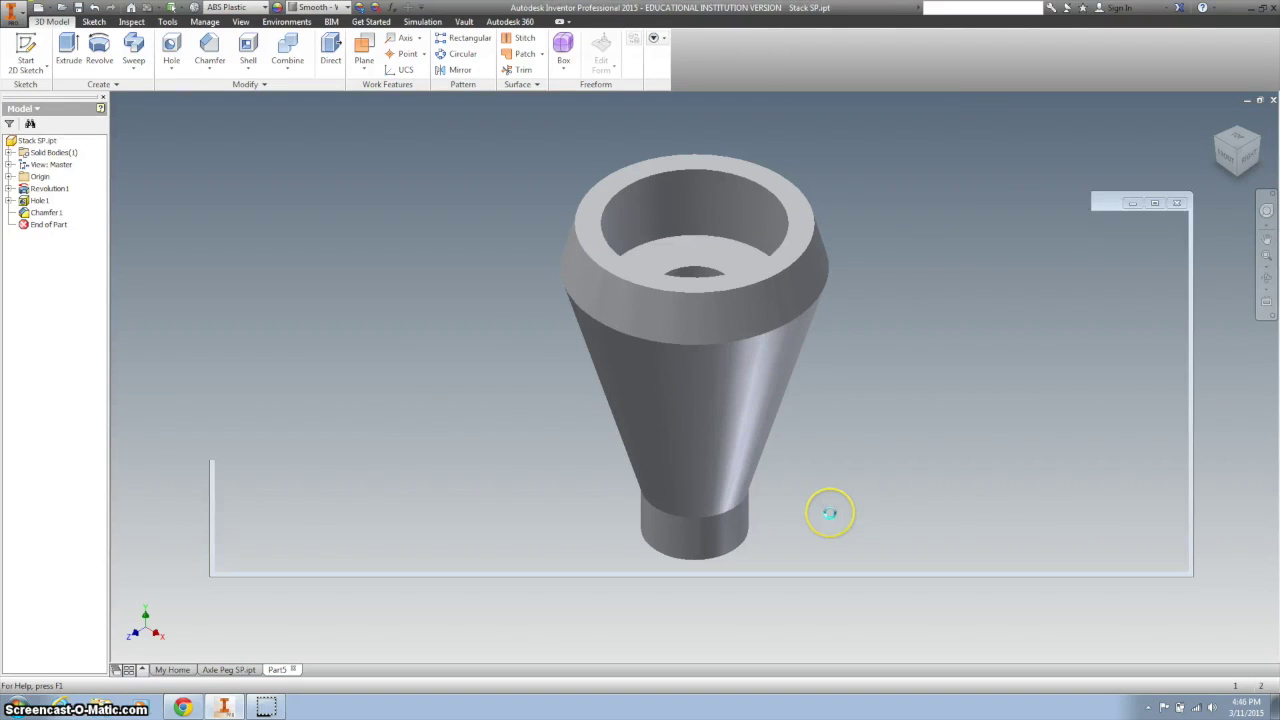